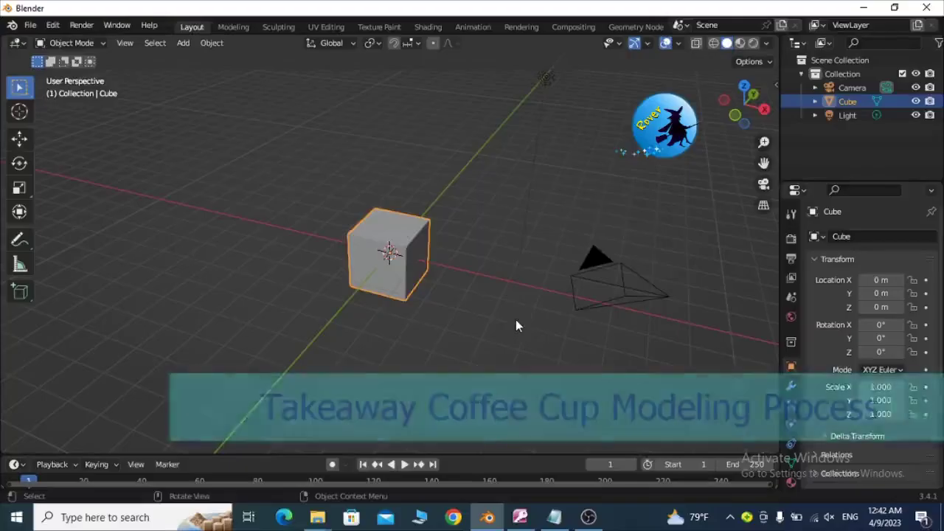
Step: Switch to front orthographic view and delete the default cube
key(KP_1)
key(x)
click(448, 287)
key(shift+a)
mouse_move(398, 371)
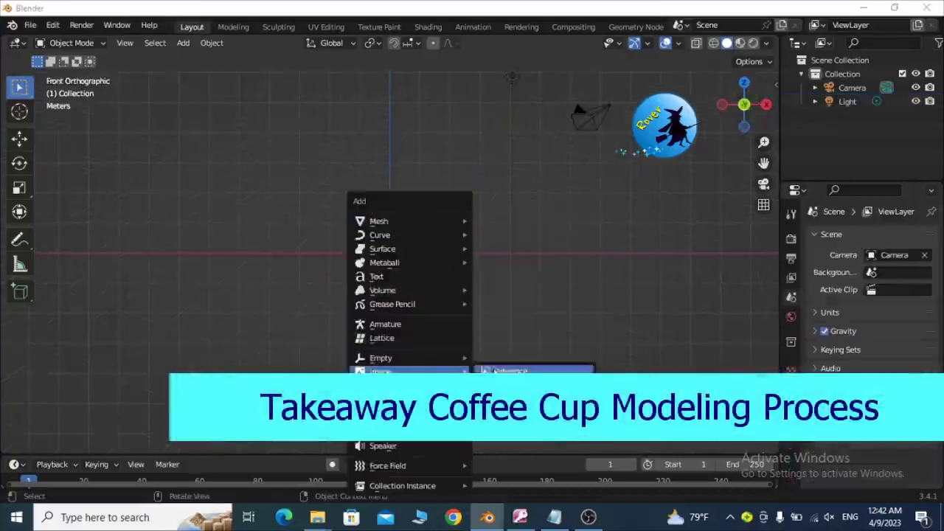
Step: Load 2023002.jpg from E:\Blender\MyCreations\20230408 as a reference image
click(491, 372)
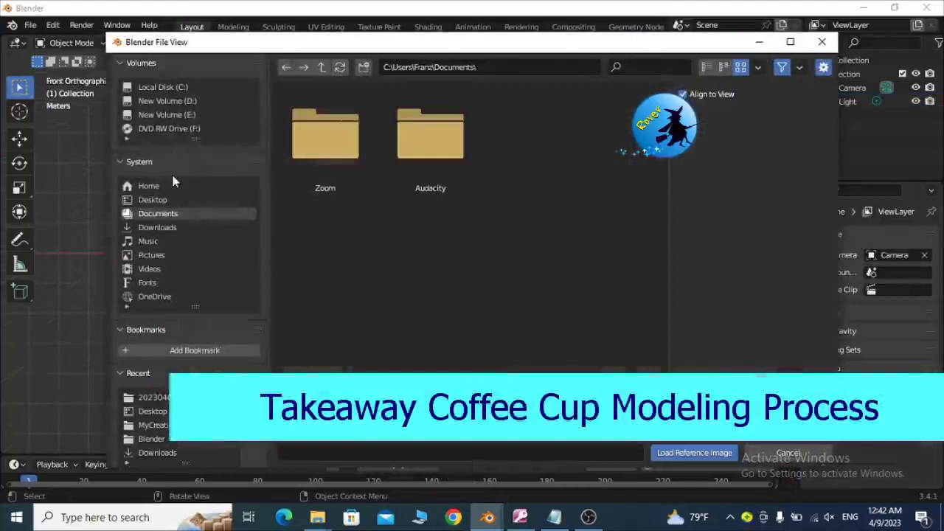
click(193, 115)
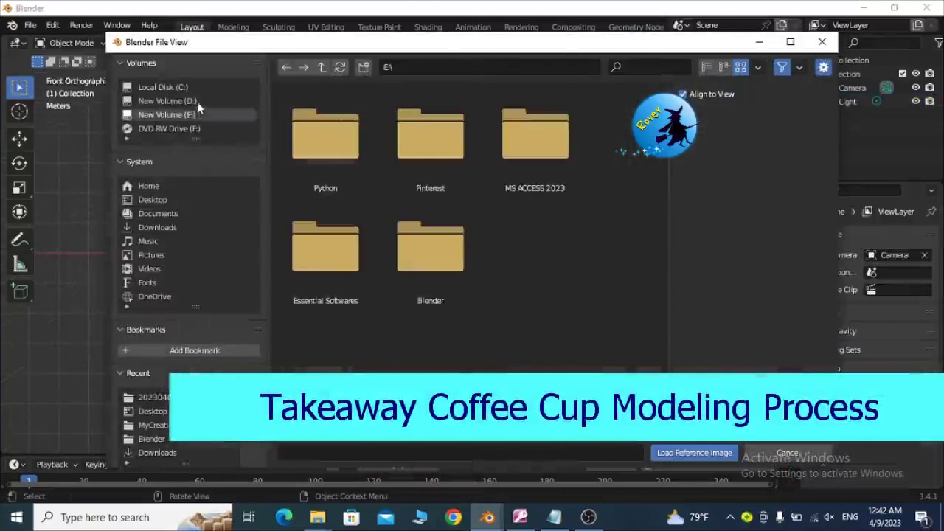
click(197, 102)
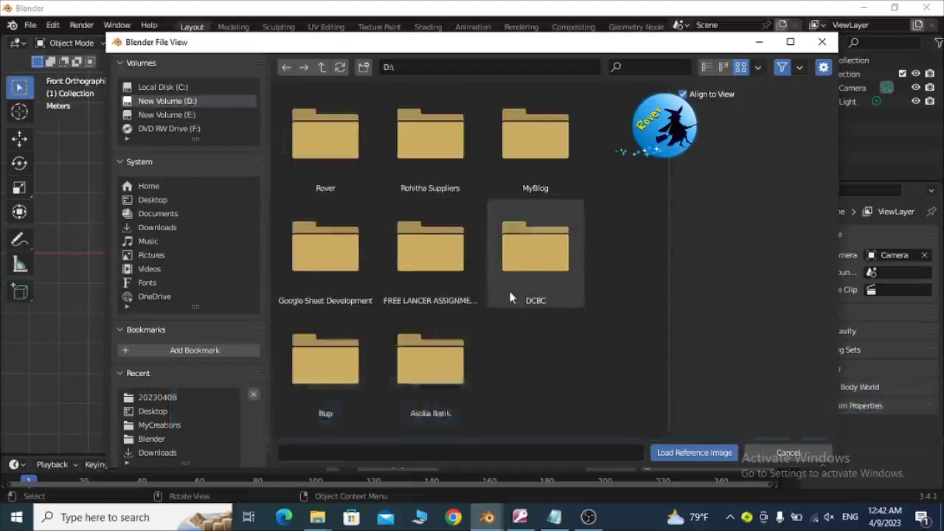
click(186, 115)
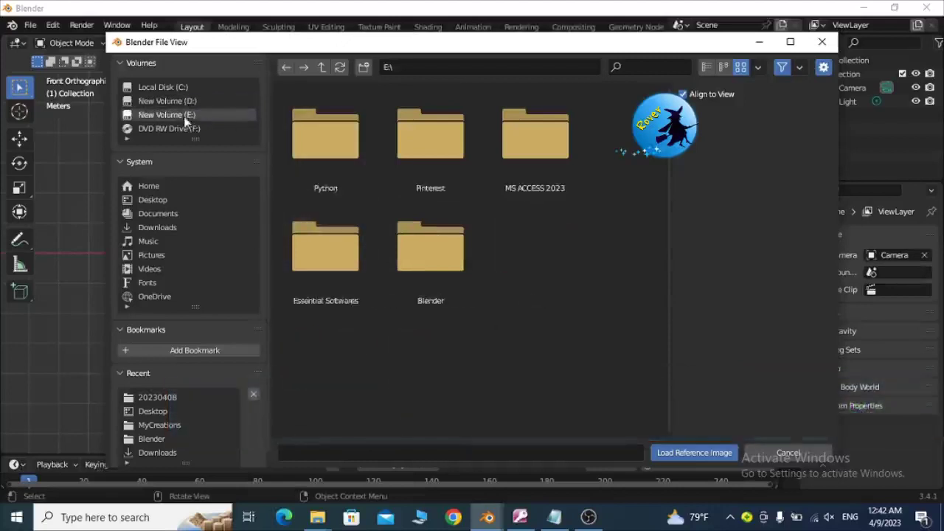
double_click(410, 246)
double_click(325, 136)
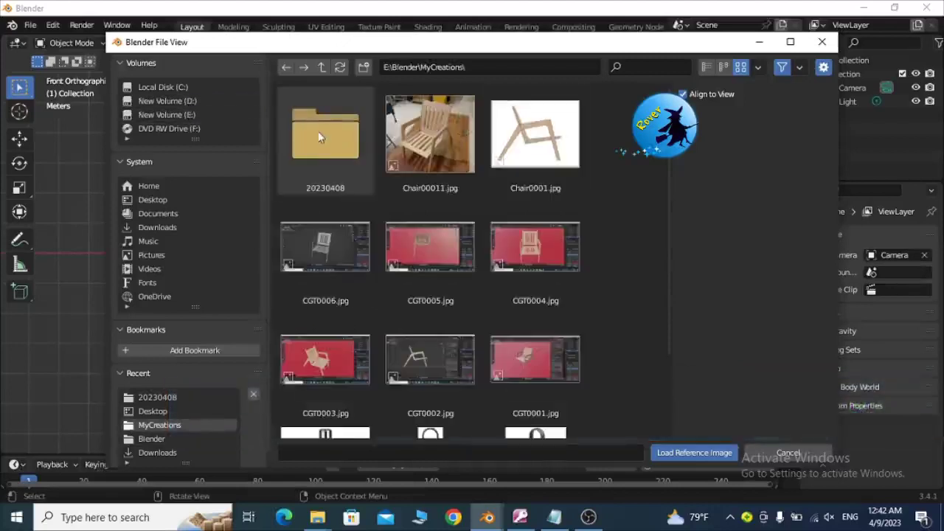
double_click(321, 136)
click(431, 140)
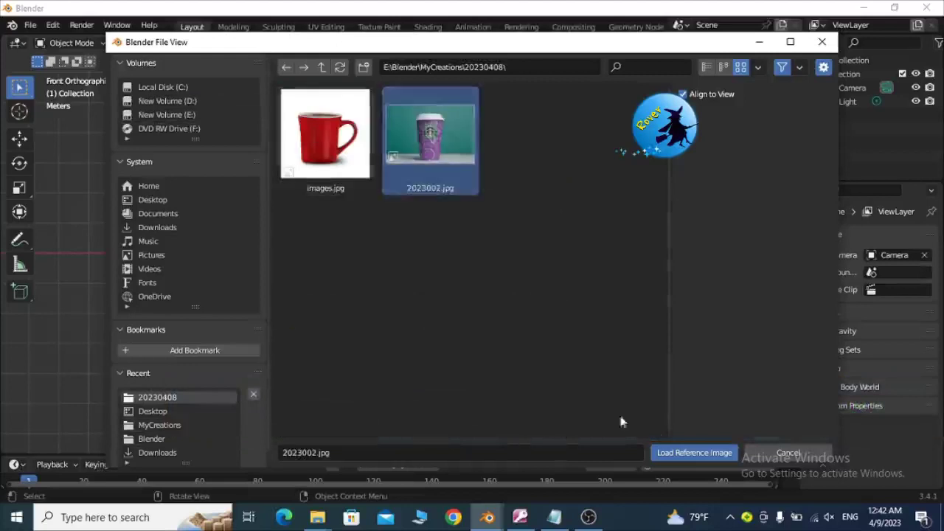
click(672, 453)
Step: Move the reference image along Z so the cup's base rests on the ground line
scroll(537, 293, up, 2)
scroll(519, 280, up, 4)
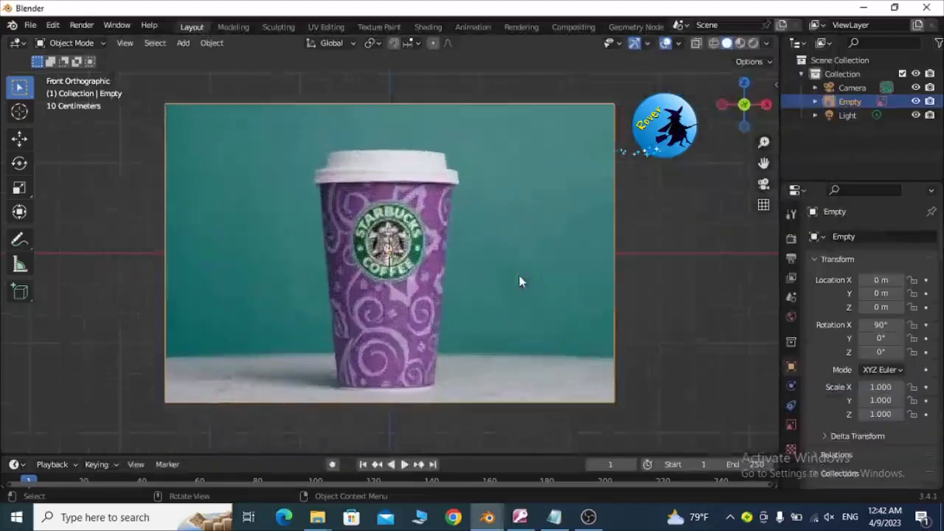
scroll(528, 284, down, 5)
scroll(475, 281, up, 1)
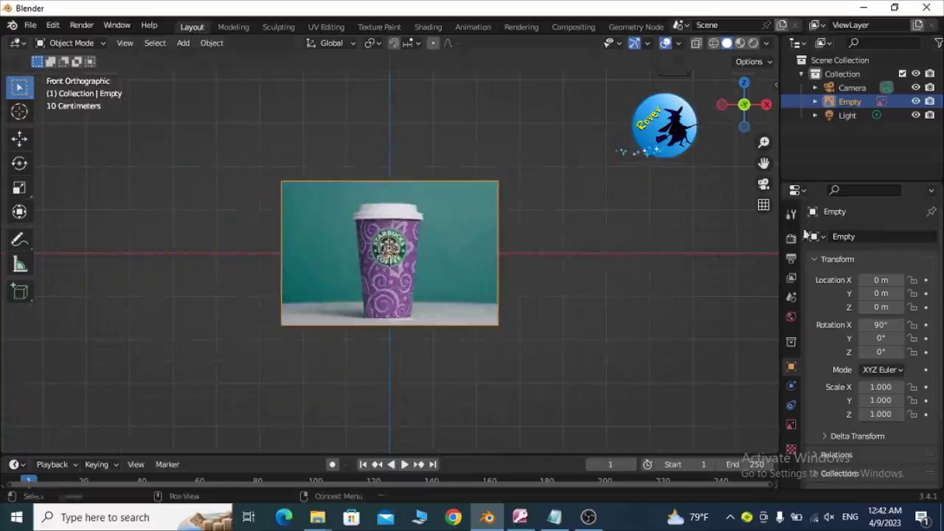
shift+middle_drag(467, 285, 477, 339)
scroll(505, 329, up, 2)
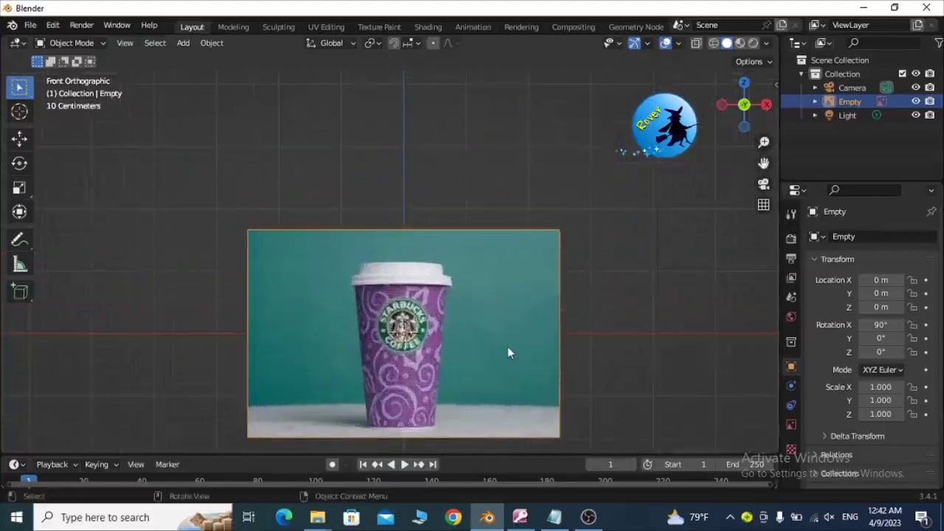
key(g)
key(z)
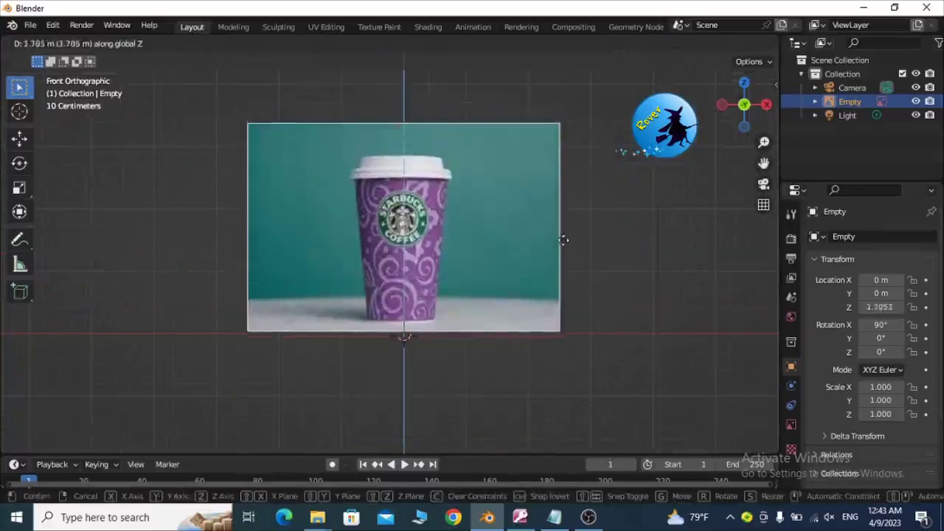
click(565, 251)
Step: Enable opacity on the reference image and set it to 0.5
click(791, 425)
click(863, 397)
click(885, 398)
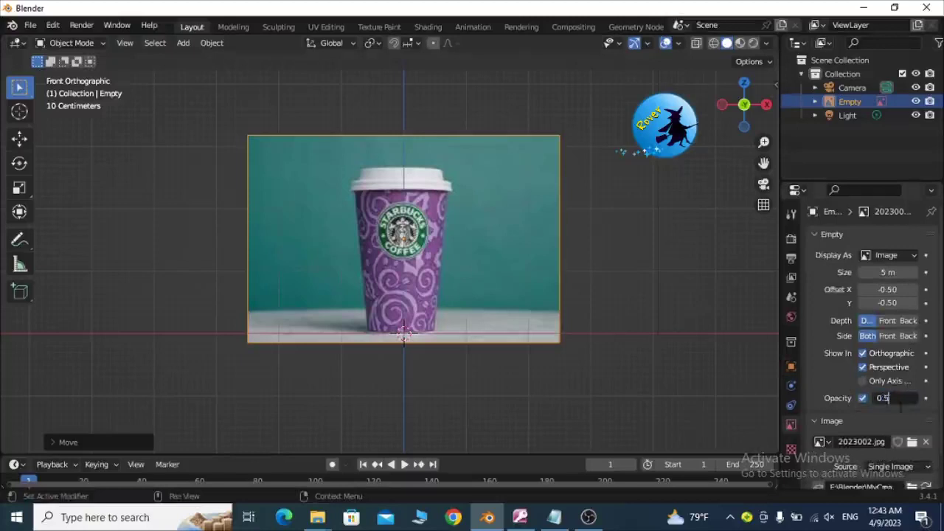
text(.5)
key(Return)
Step: Fine-tune the reference image's vertical position along Z
scroll(638, 283, up, 3)
key(g)
key(z)
click(571, 307)
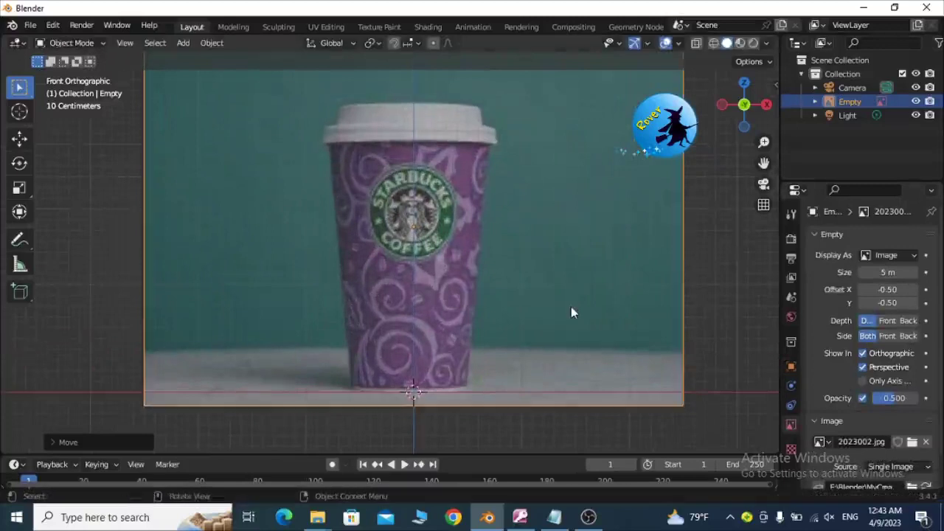
scroll(572, 311, down, 1)
key(shift+a)
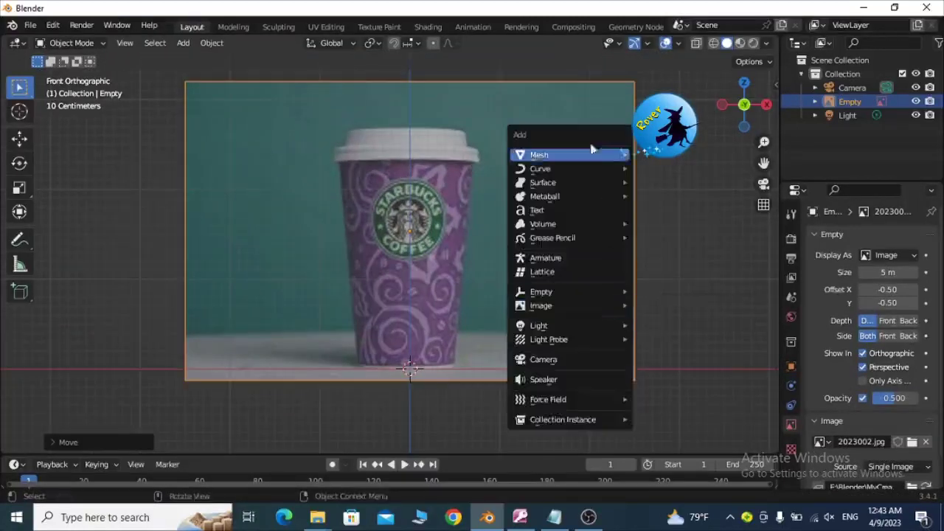
Step: Add a circle mesh and scale it down in Edit Mode toward the cup base width
click(664, 182)
scroll(556, 310, up, 1)
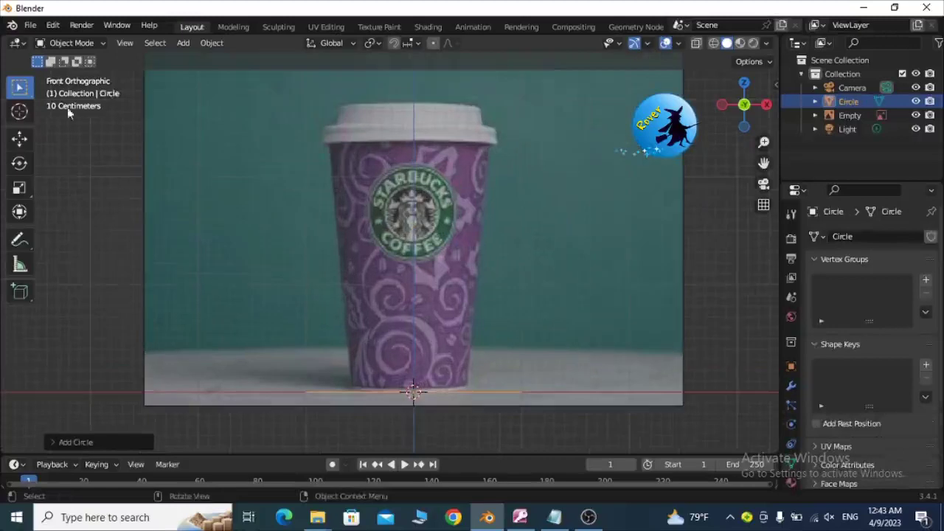
click(103, 43)
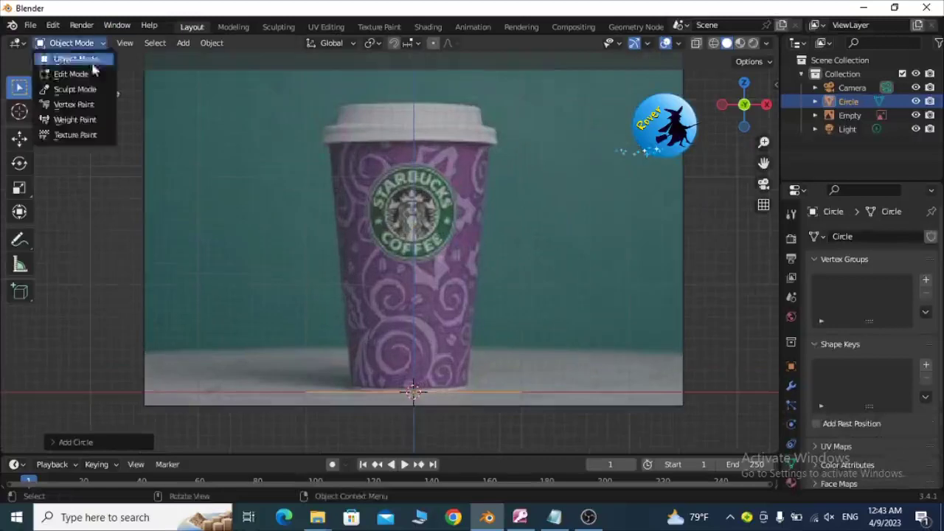
click(70, 74)
key(s)
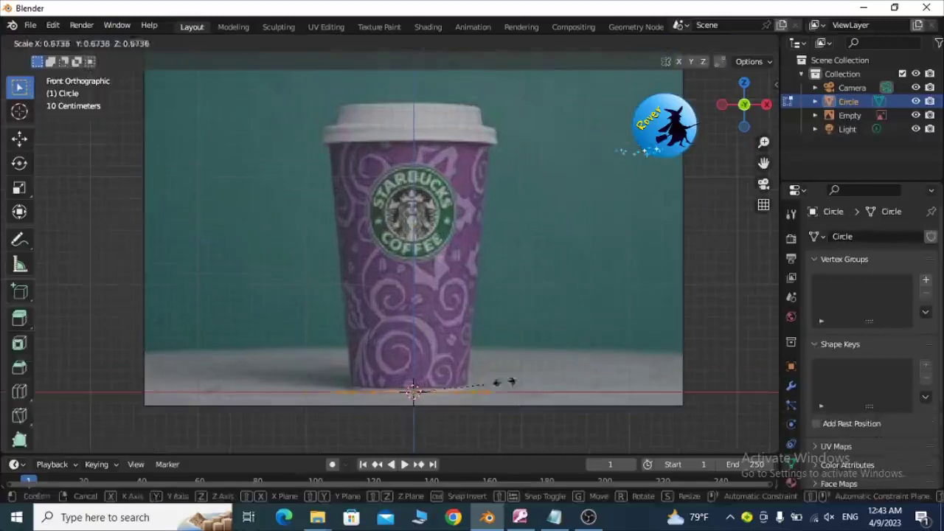
click(496, 399)
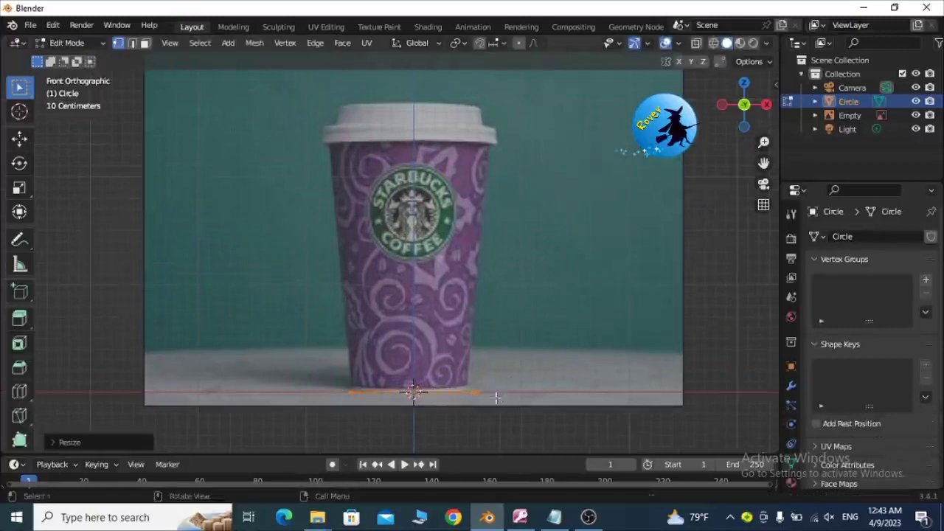
key(alt+a)
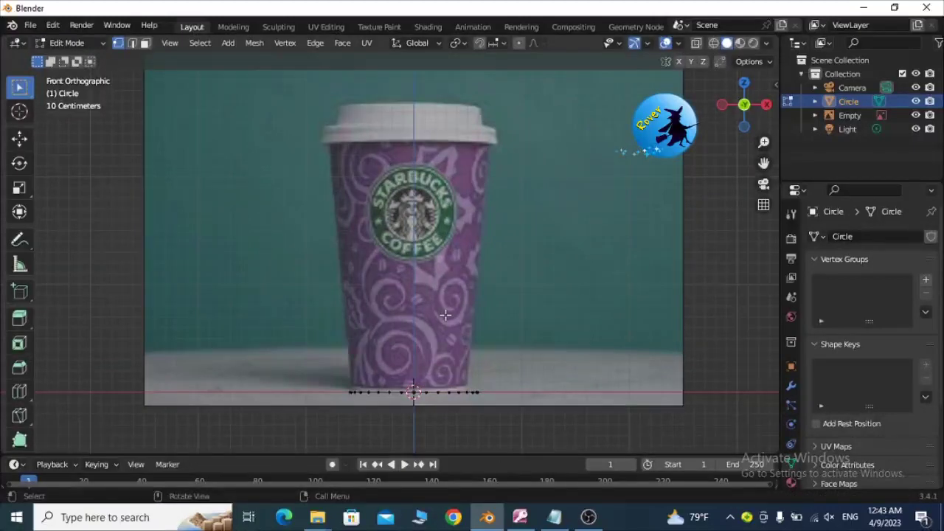
Step: Nudge the reference image slightly along X, then reselect the circle for editing
key(Tab)
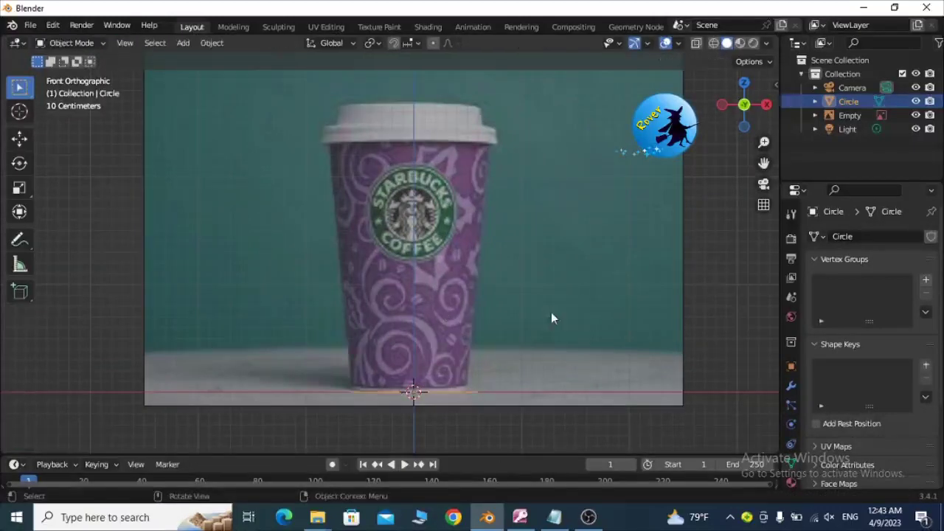
click(554, 314)
key(g)
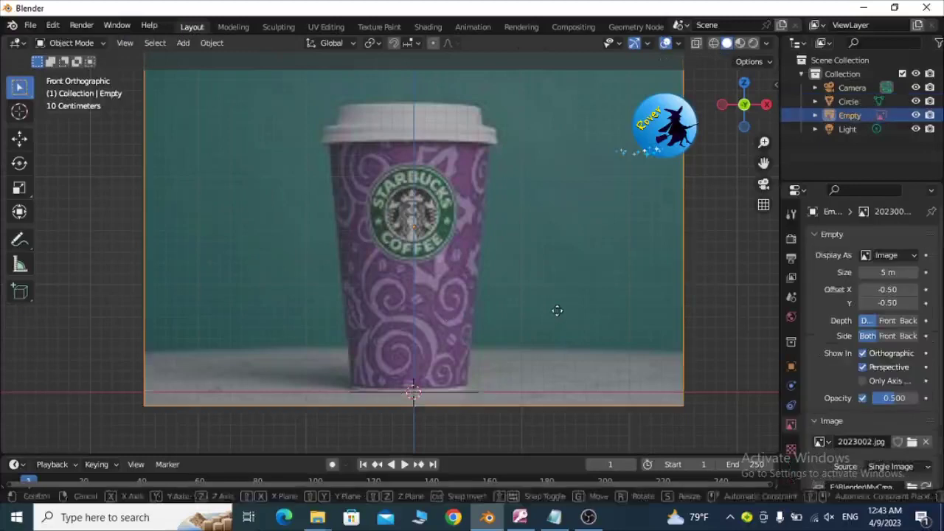
key(x)
click(560, 310)
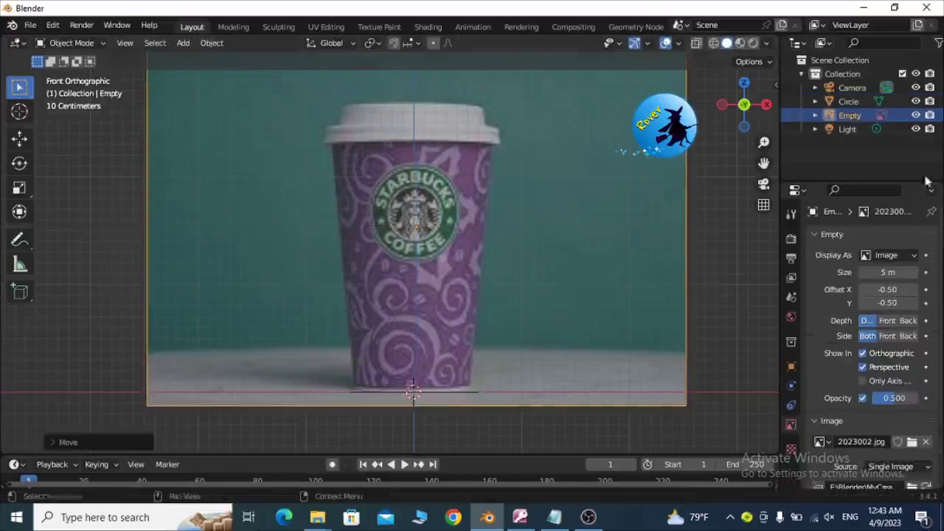
click(848, 101)
scroll(461, 339, up, 2)
key(Tab)
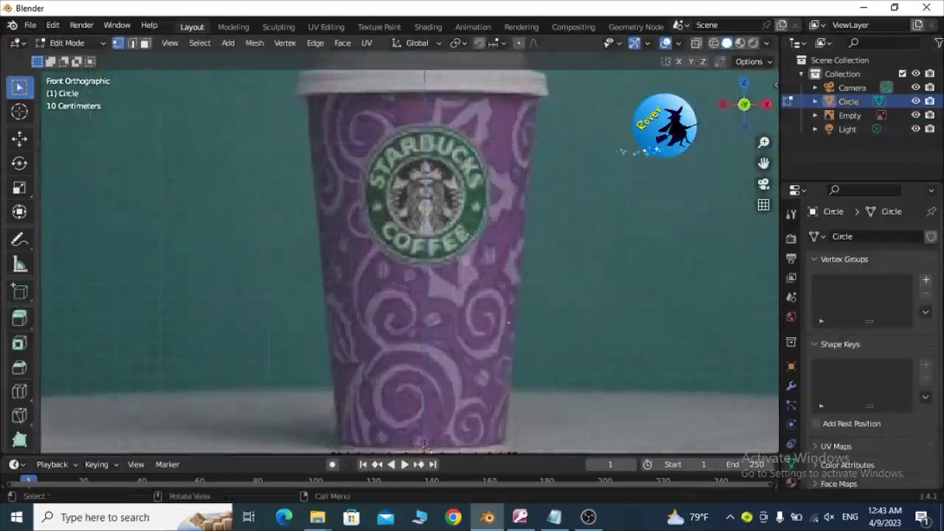
Step: Select all circle vertices and scale them by 0.8654 to match the cup base
scroll(461, 339, down, 1)
drag(764, 162, 763, 44)
scroll(525, 276, up, 2)
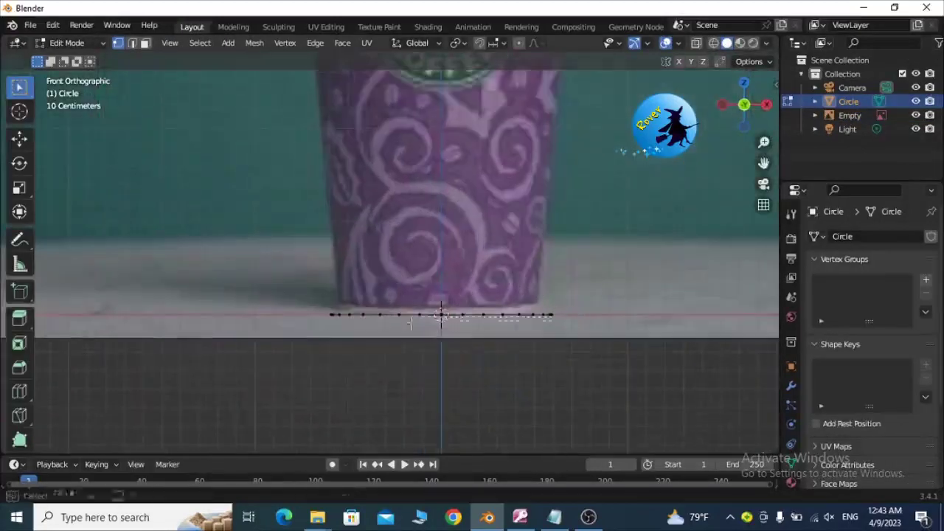
drag(561, 351, 293, 311)
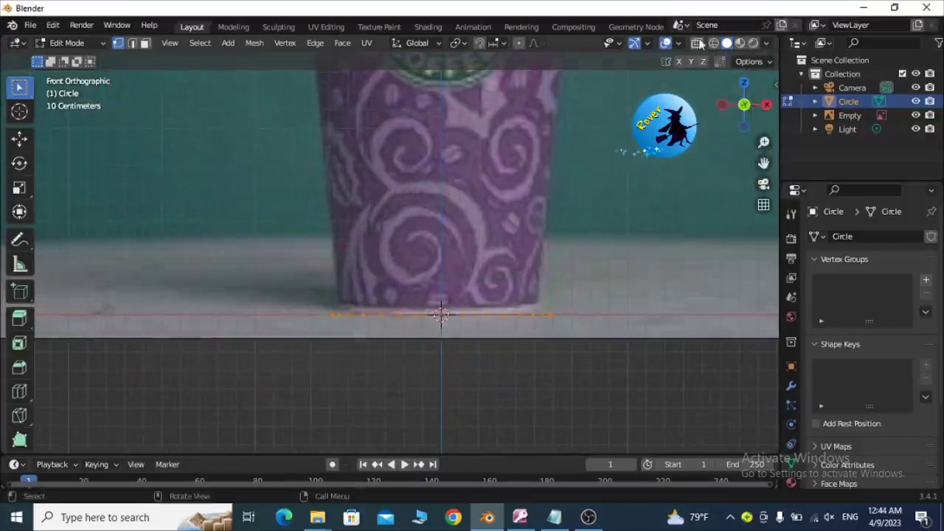
drag(575, 352, 290, 305)
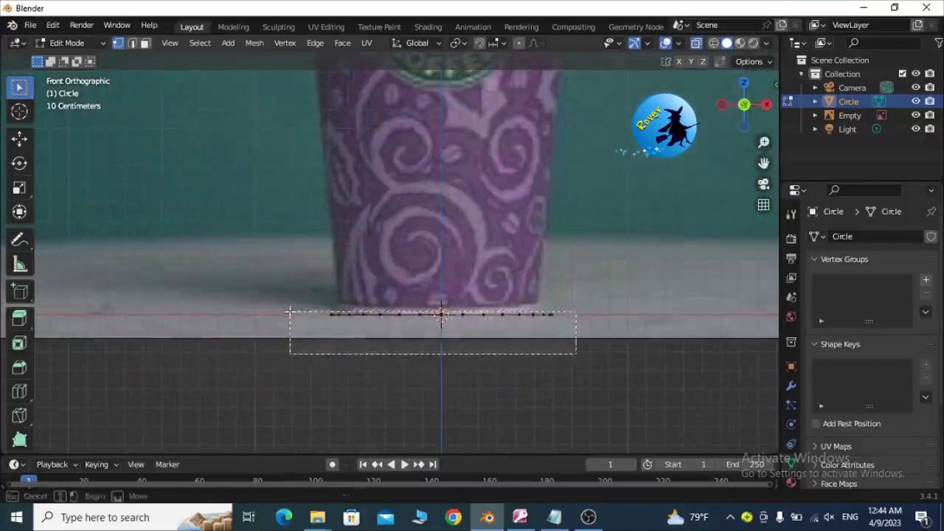
key(s)
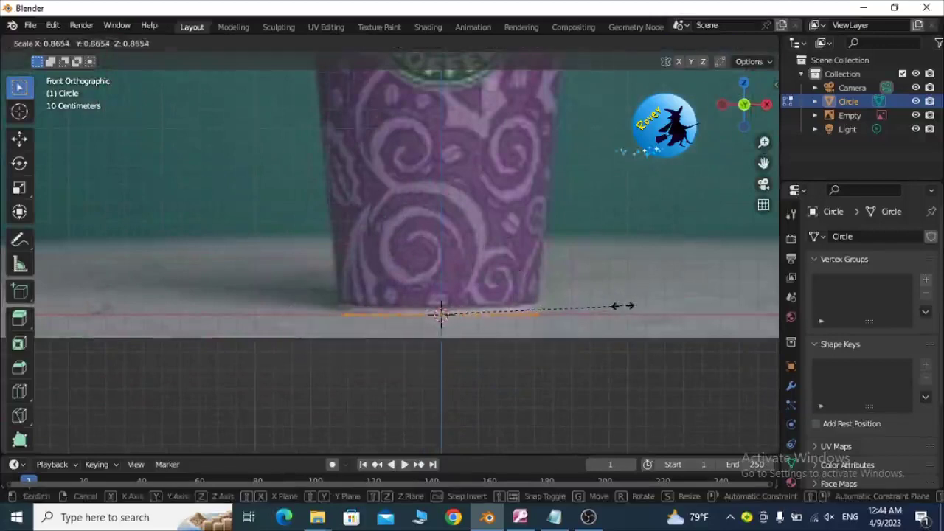
click(623, 305)
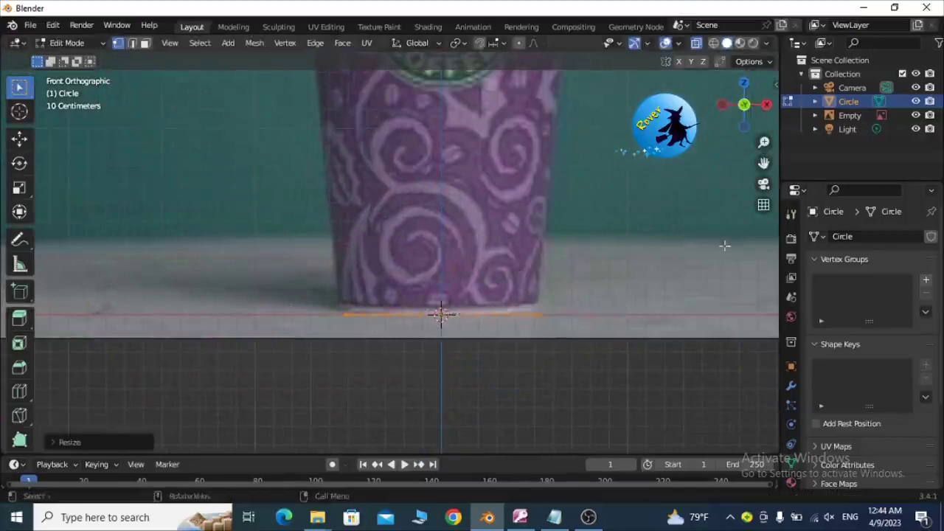
drag(764, 163, 763, 263)
scroll(612, 307, down, 1)
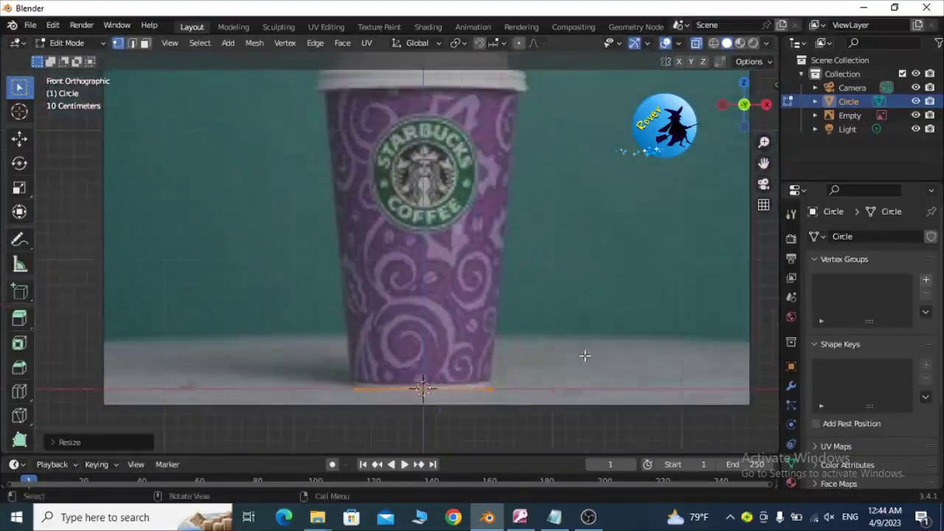
key(e)
key(z)
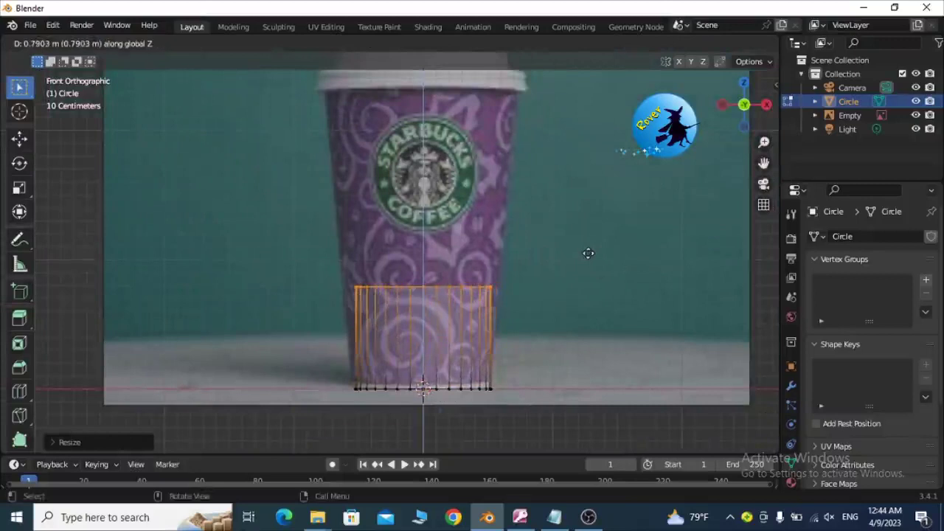
Step: Set the first wall's height, shift the mesh slightly, and widen its top ring
click(588, 253)
key(a)
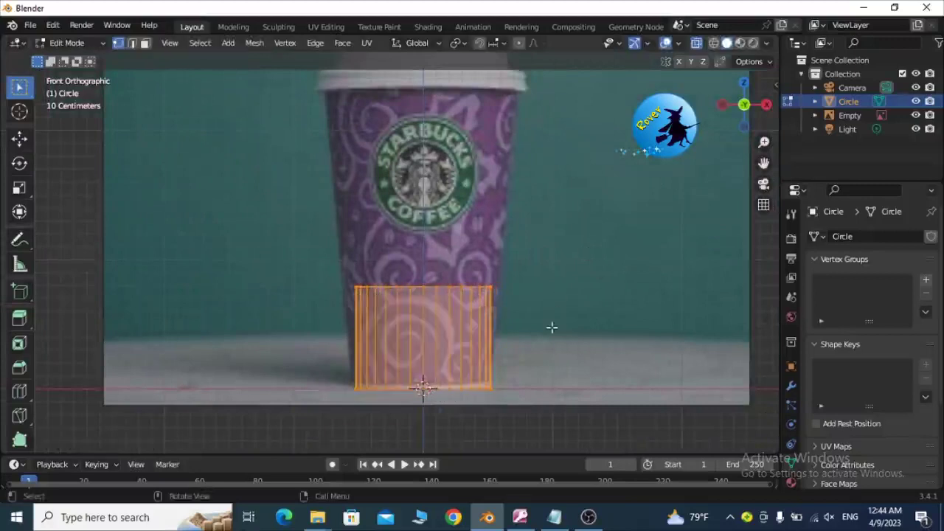
key(g)
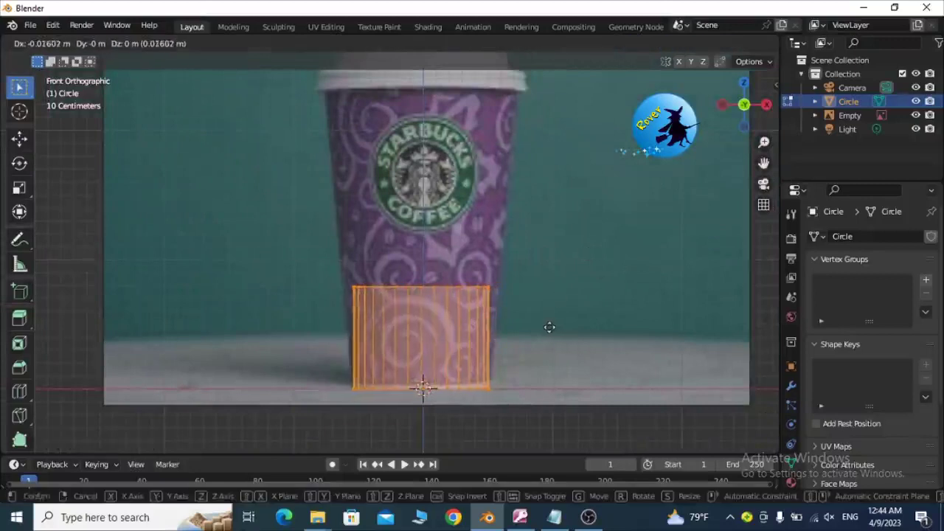
click(549, 327)
click(555, 290)
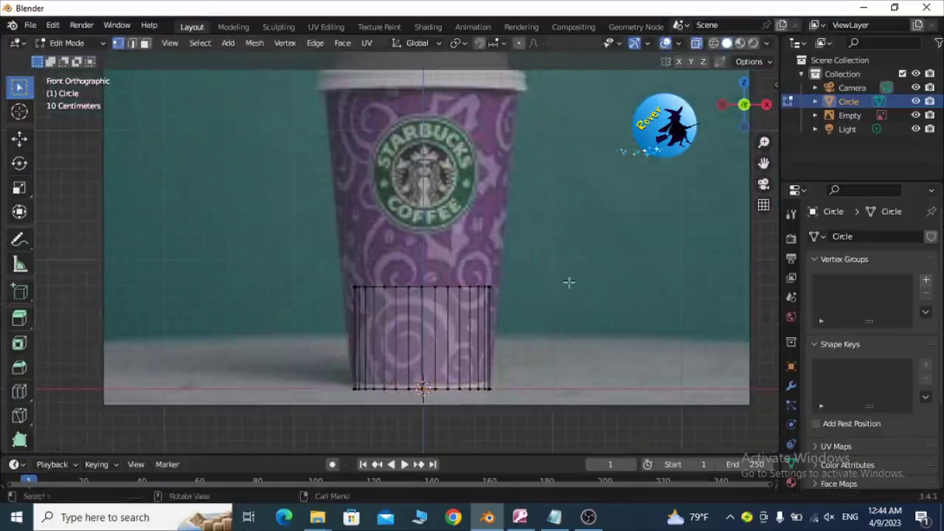
drag(576, 312, 317, 268)
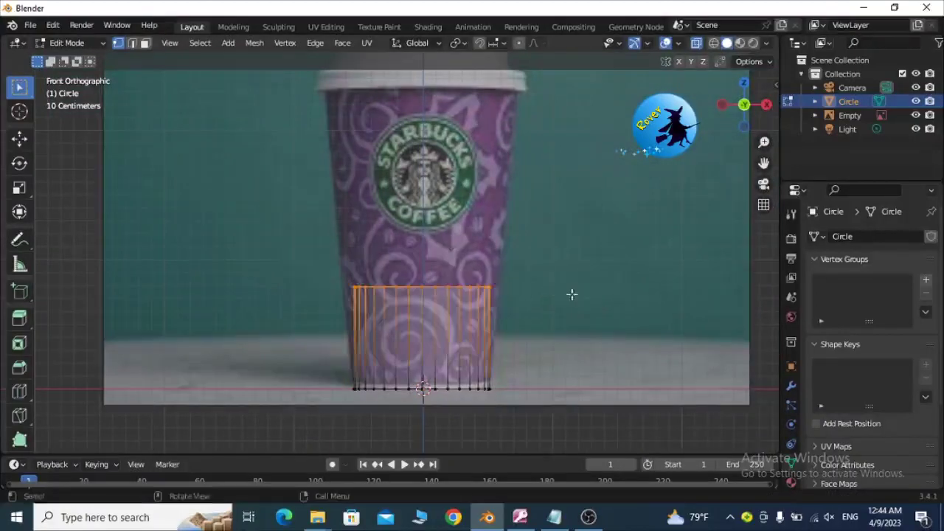
key(s)
click(595, 297)
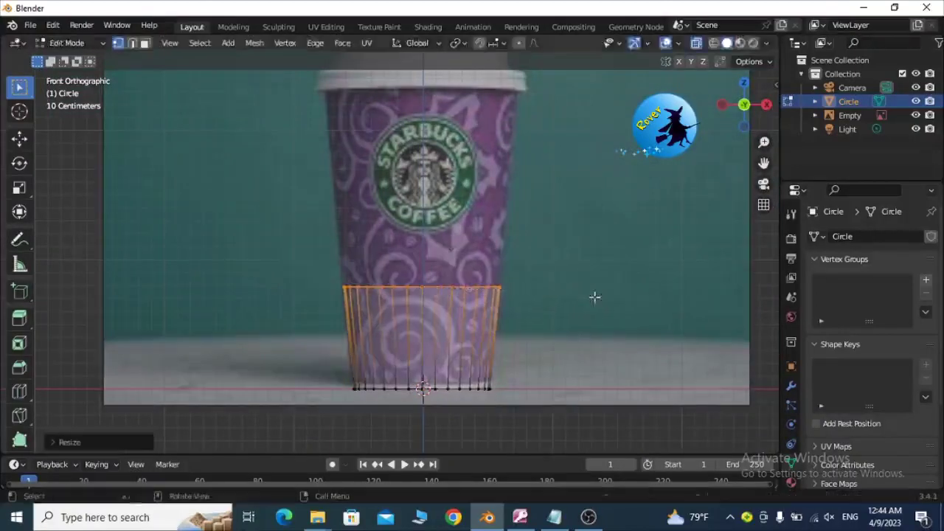
Step: Extrude a second ring up to the logo's top and widen it
key(e)
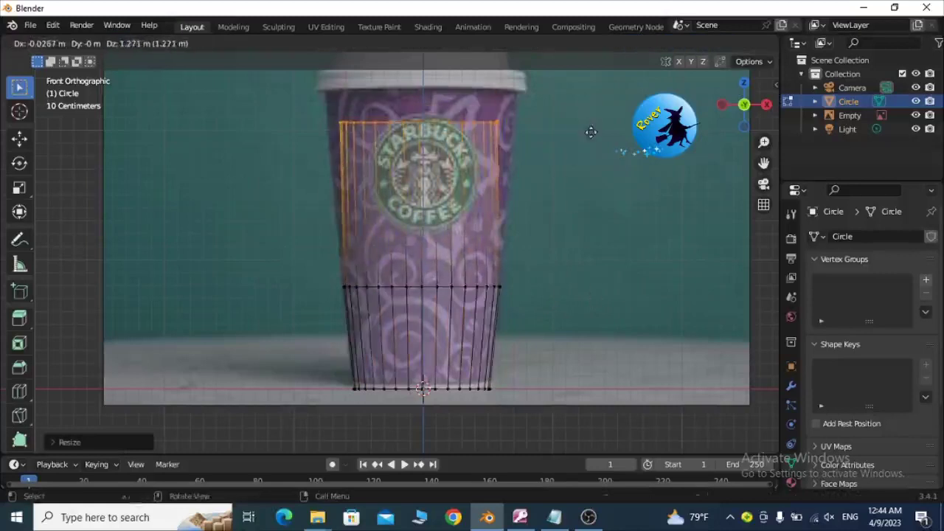
key(z)
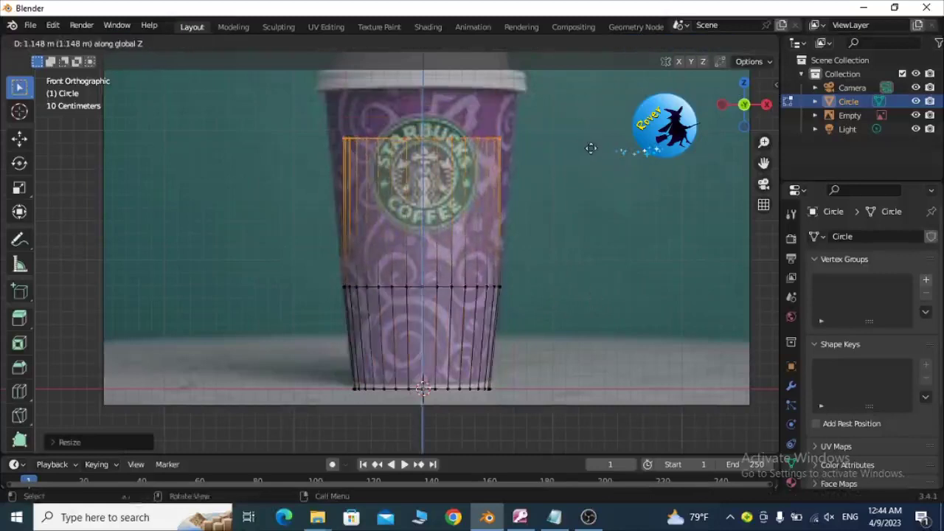
click(590, 149)
key(s)
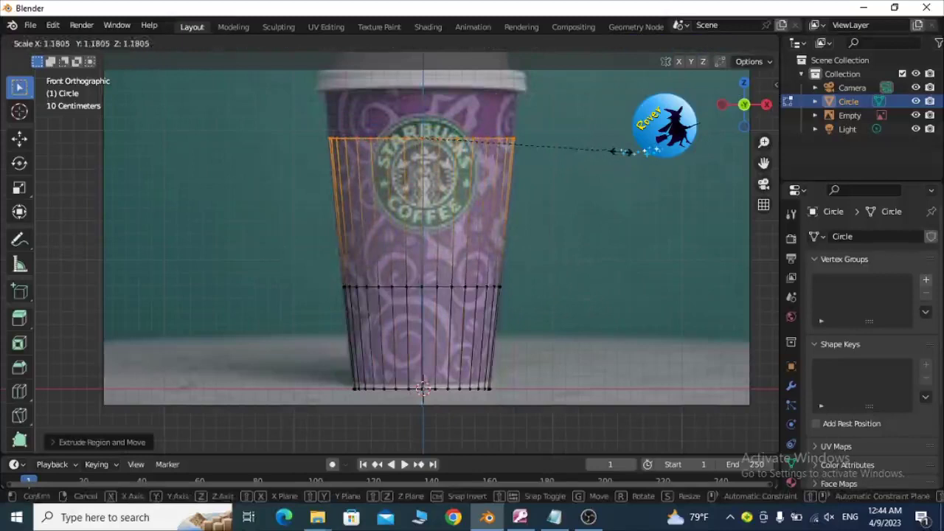
click(619, 151)
Step: Extrude a final ring to just under the lid and widen it to the rim
drag(763, 164, 763, 258)
scroll(650, 232, up, 3)
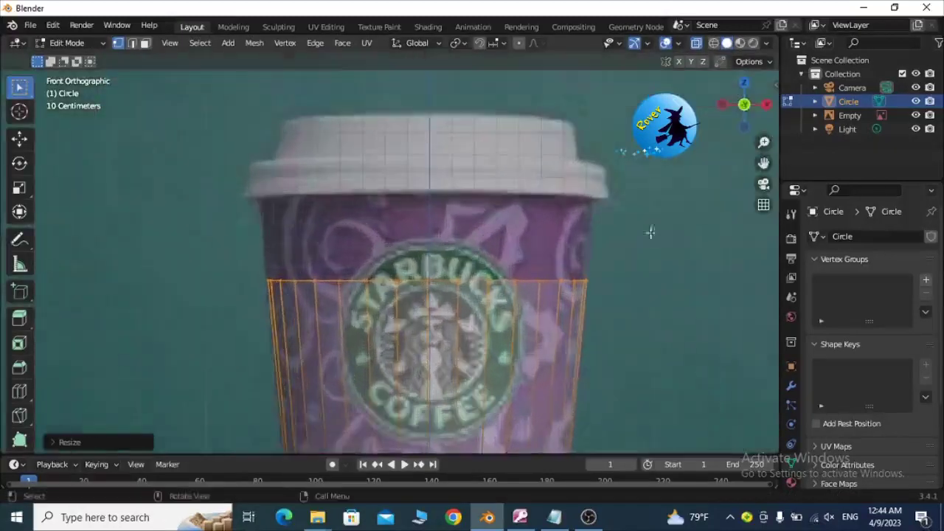
key(e)
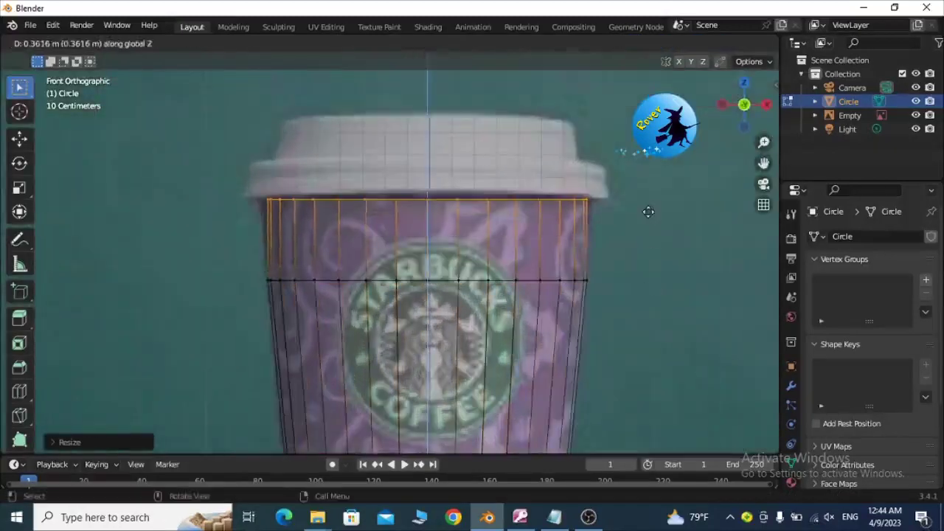
click(651, 193)
key(s)
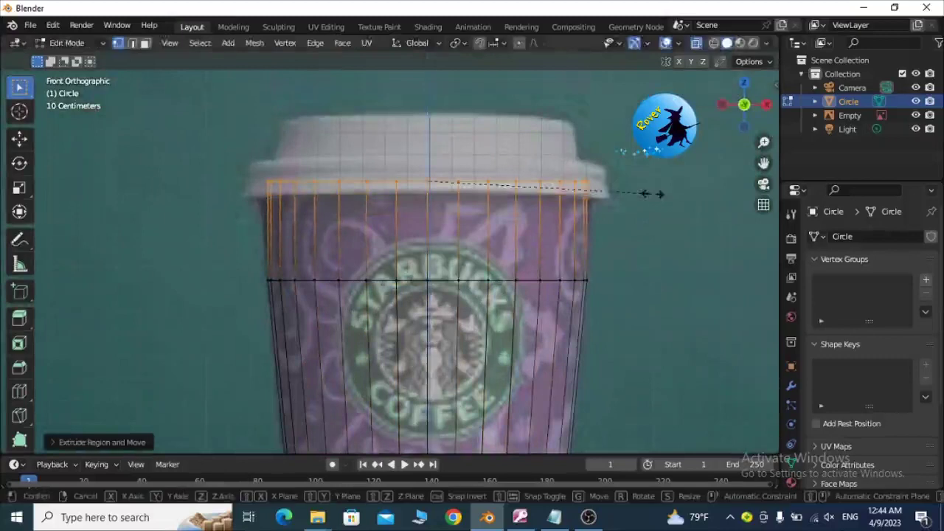
click(668, 194)
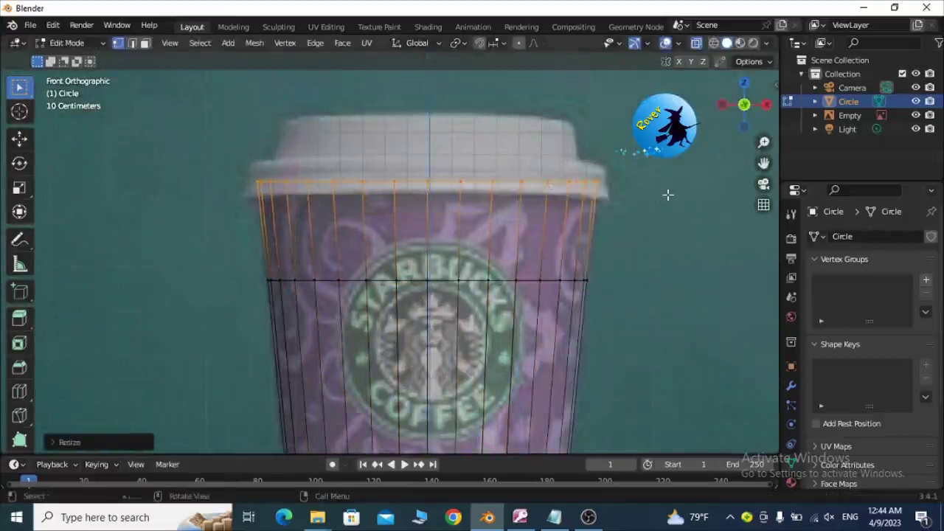
scroll(667, 194, down, 8)
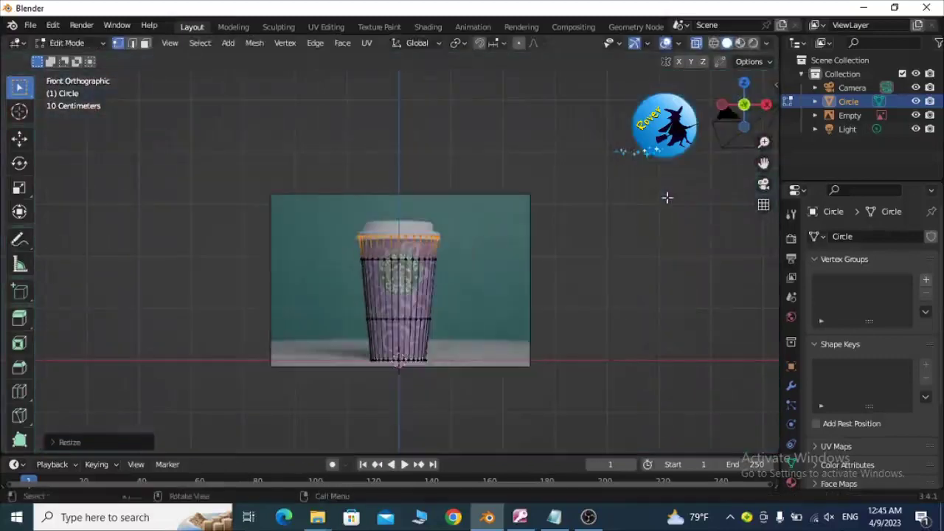
Step: Turn off X-ray and orbit to look down into the solid cup
scroll(667, 198, up, 3)
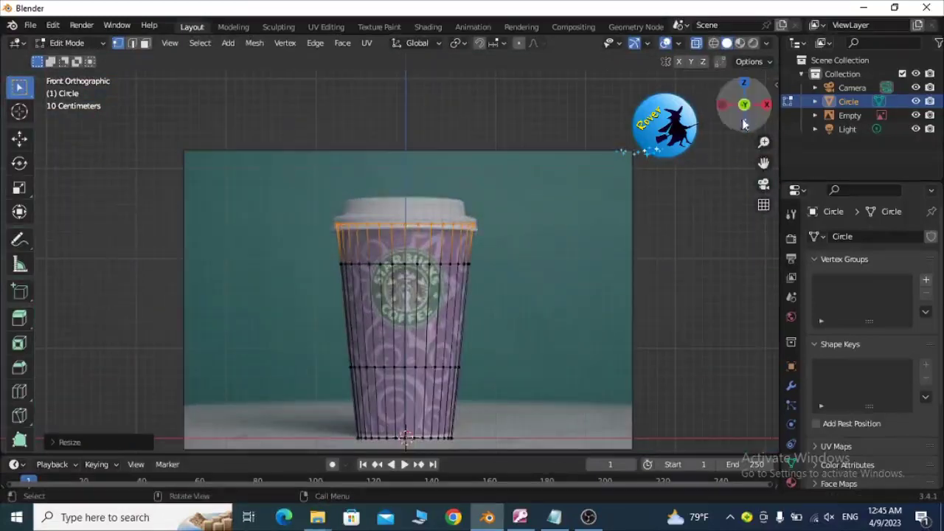
click(697, 44)
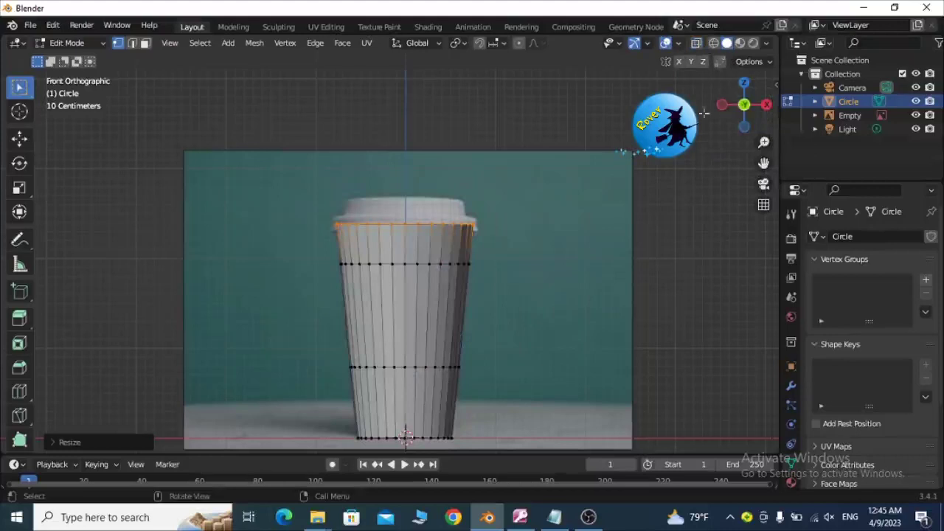
mouse_move(633, 90)
middle_down()
mouse_move(625, 140)
mouse_move(573, 184)
middle_up()
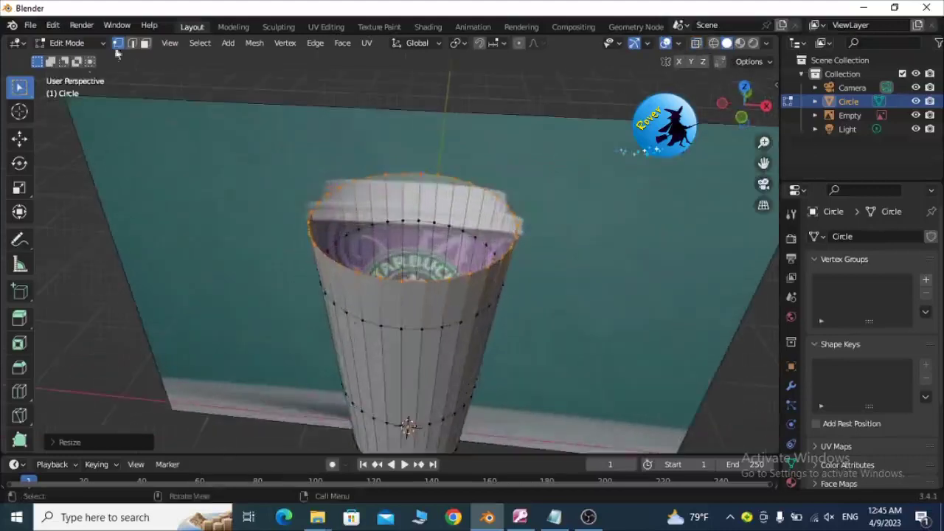
Step: Extrude the top rim edges inward, then straight down to form an inner wall
right_click(411, 280)
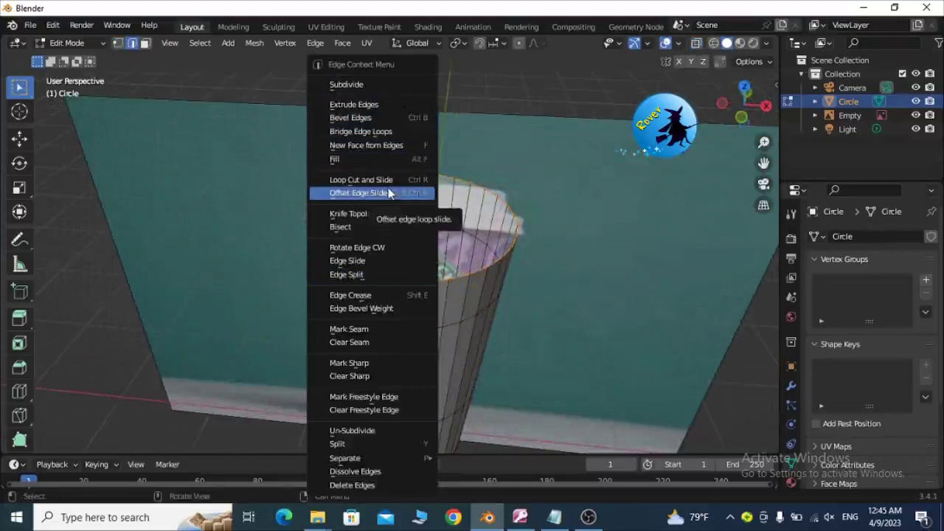
click(381, 108)
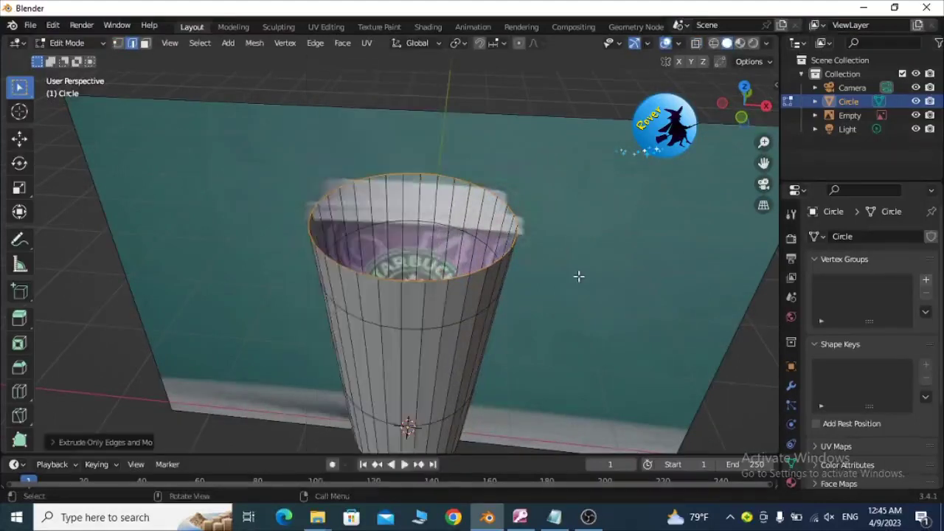
key(s)
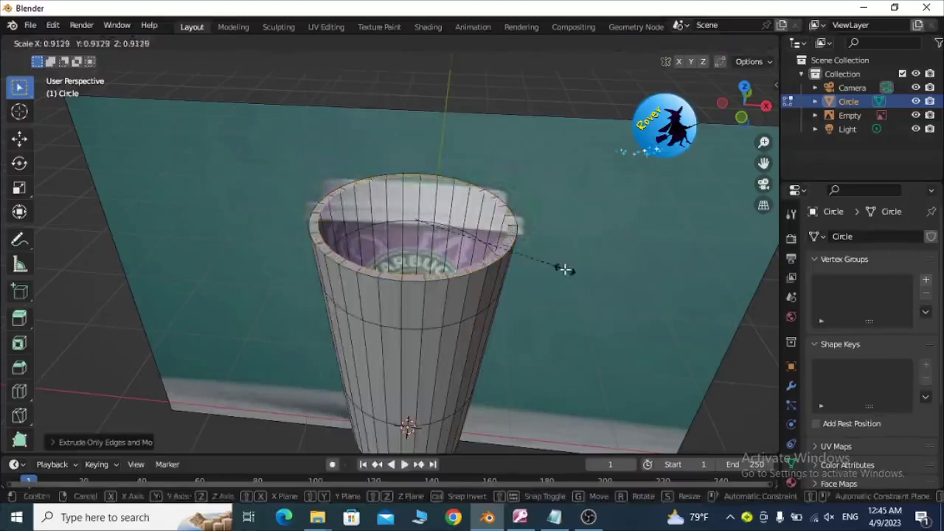
click(564, 269)
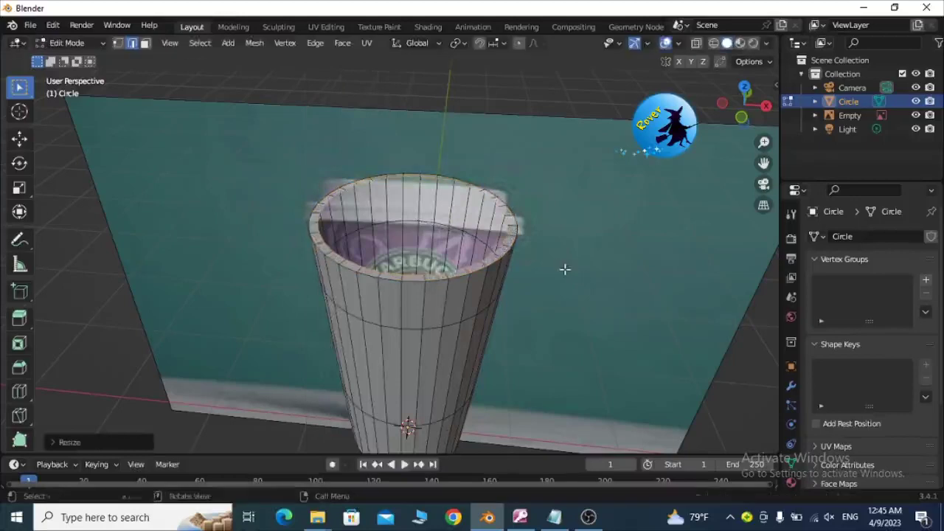
key(e)
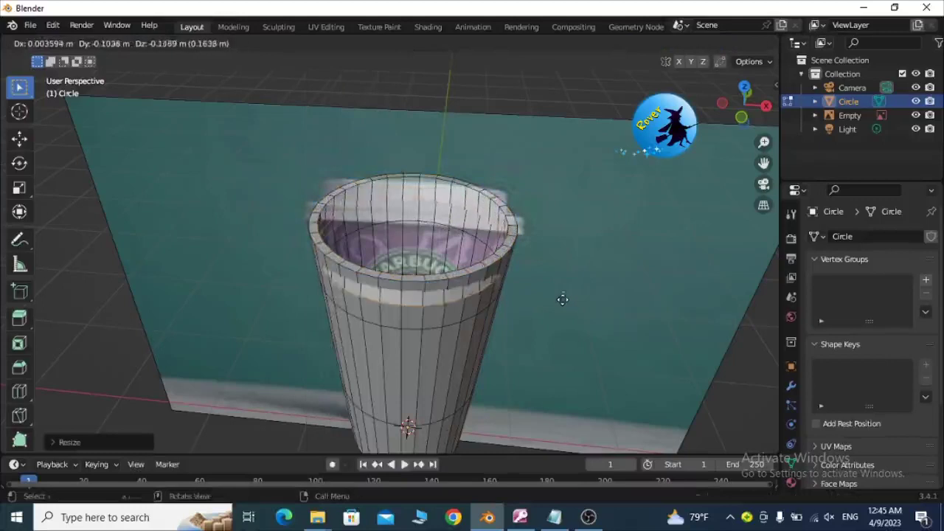
key(z)
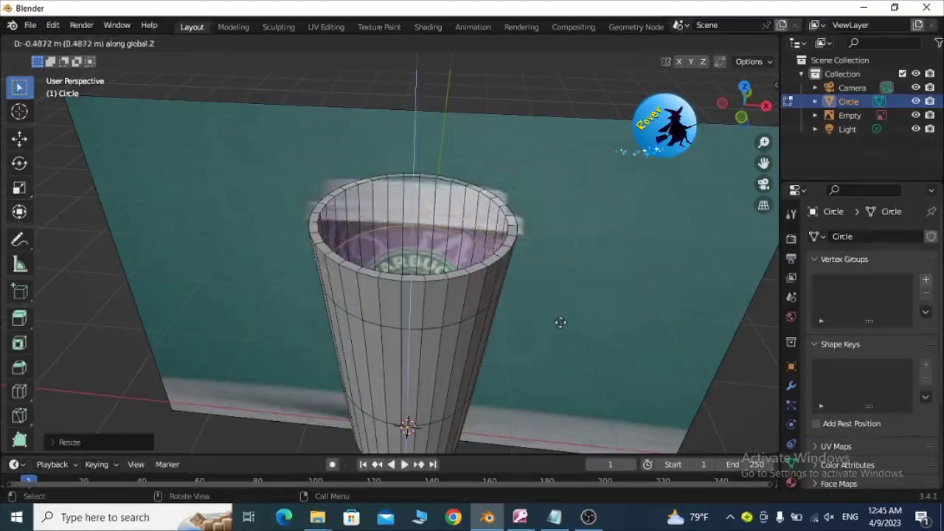
click(561, 321)
scroll(559, 295, down, 5)
middle_drag(558, 276, 571, 218)
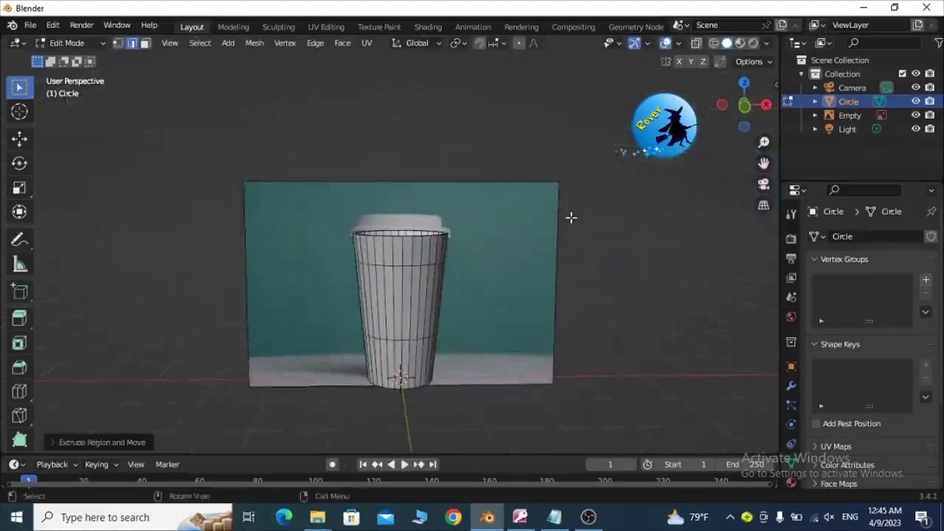
Step: Return to front view and leave Edit Mode on the cup
key(KP_1)
scroll(568, 207, up, 3)
scroll(567, 196, down, 1)
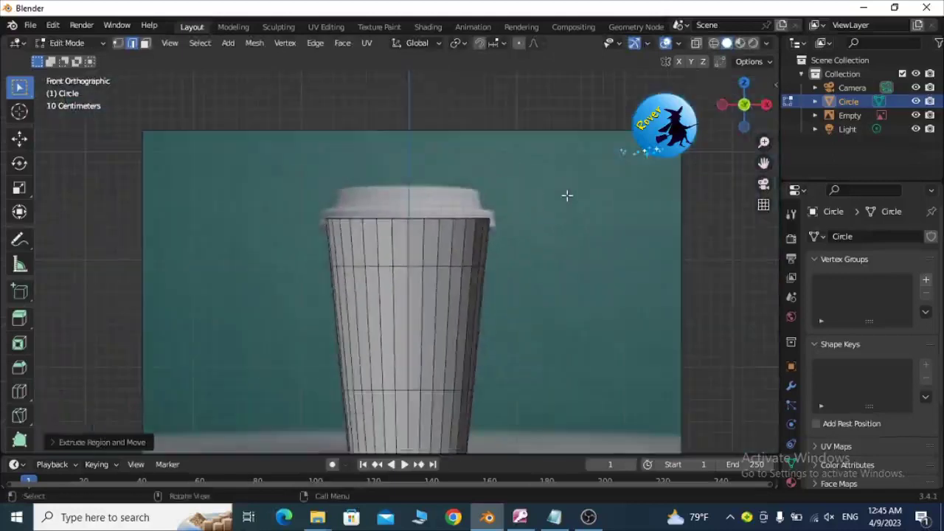
key(Tab)
scroll(552, 210, down, 2)
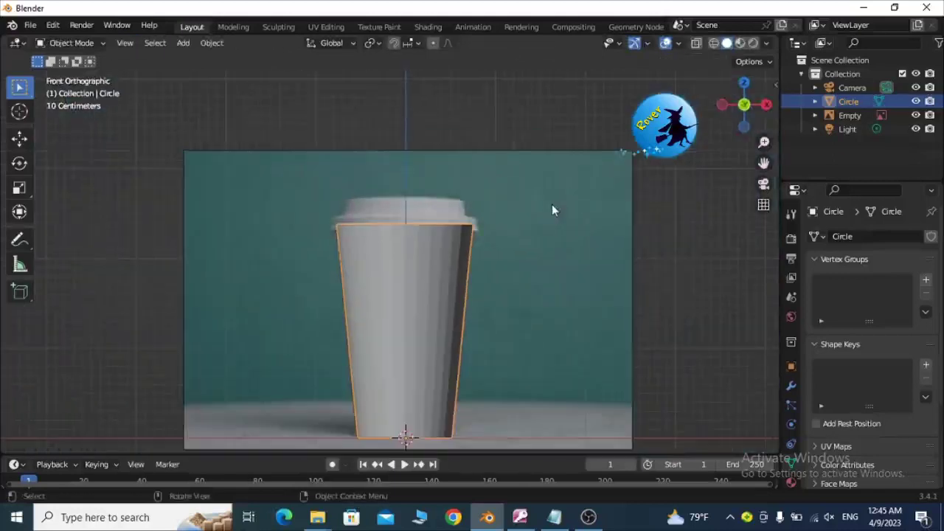
Step: Add a new circle mesh and raise it along Z to the lid's base
key(shift+a)
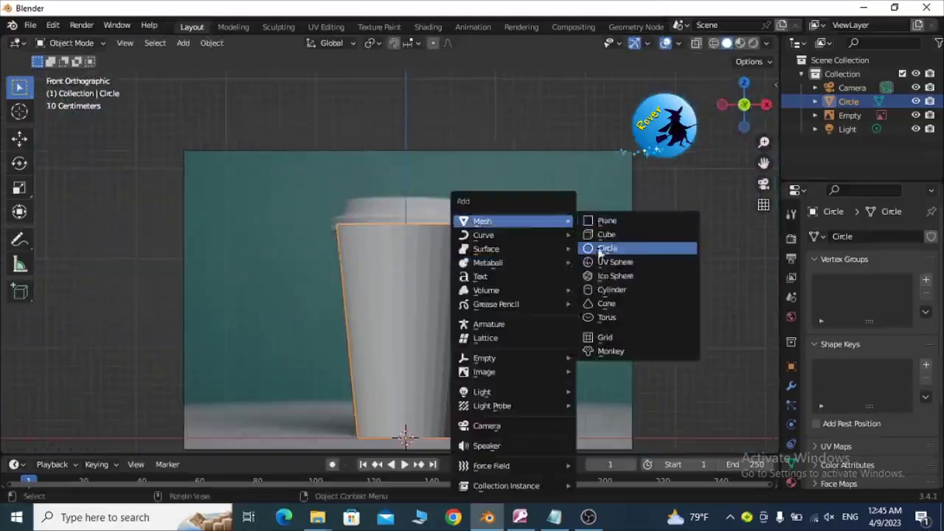
mouse_move(483, 221)
click(611, 244)
scroll(599, 260, down, 1)
key(g)
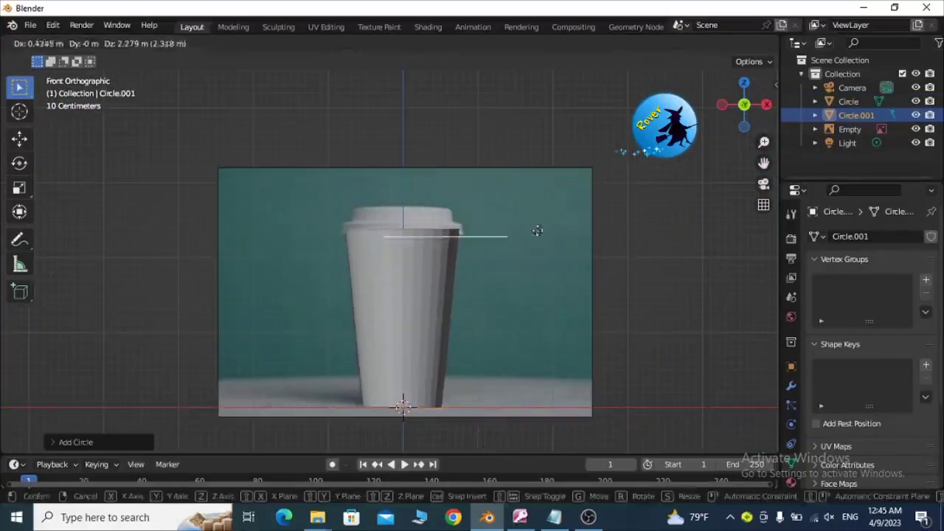
key(z)
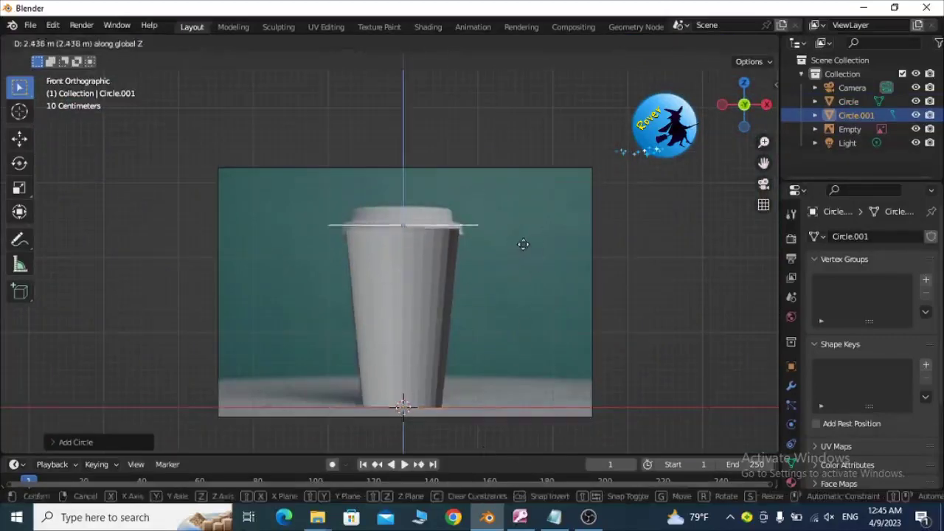
click(524, 242)
scroll(541, 234, up, 4)
key(Tab)
key(Tab)
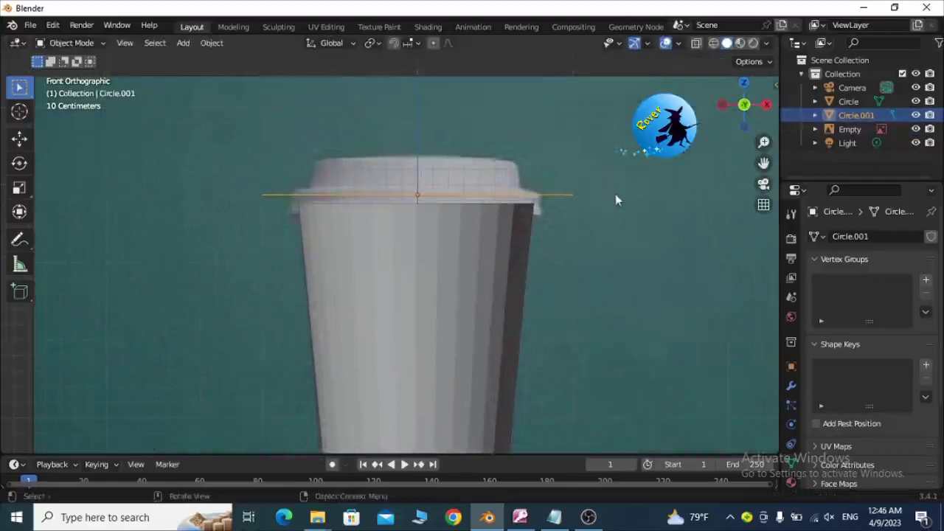
Step: In vertex mode, shrink the new ring and lower it onto the cup rim
key(Tab)
click(118, 42)
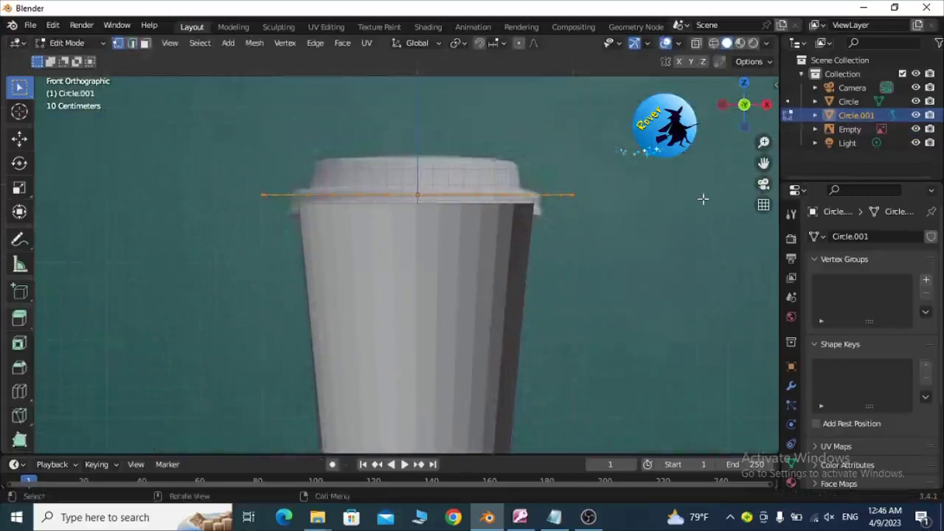
key(s)
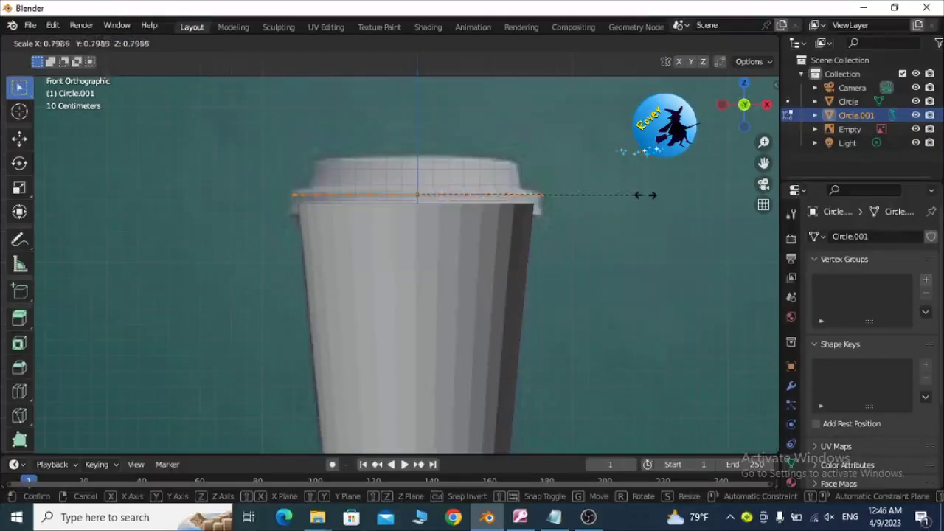
click(647, 197)
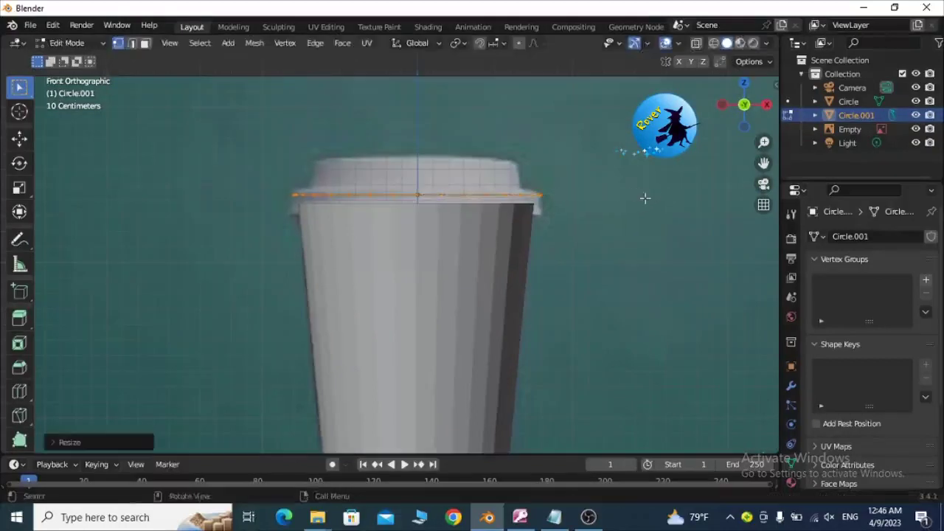
key(g)
key(z)
click(645, 217)
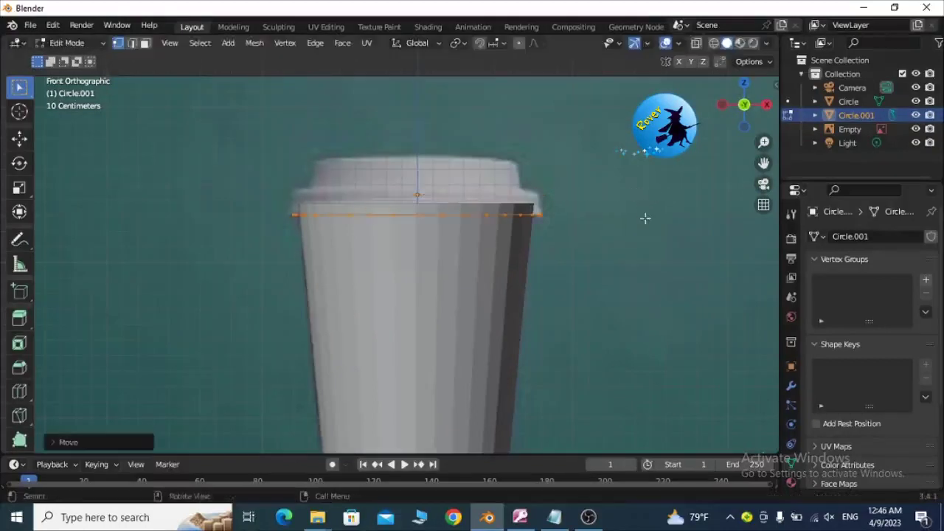
Step: Fine-tune the ring's height, enlarge it slightly, and nudge it along X
key(g)
key(z)
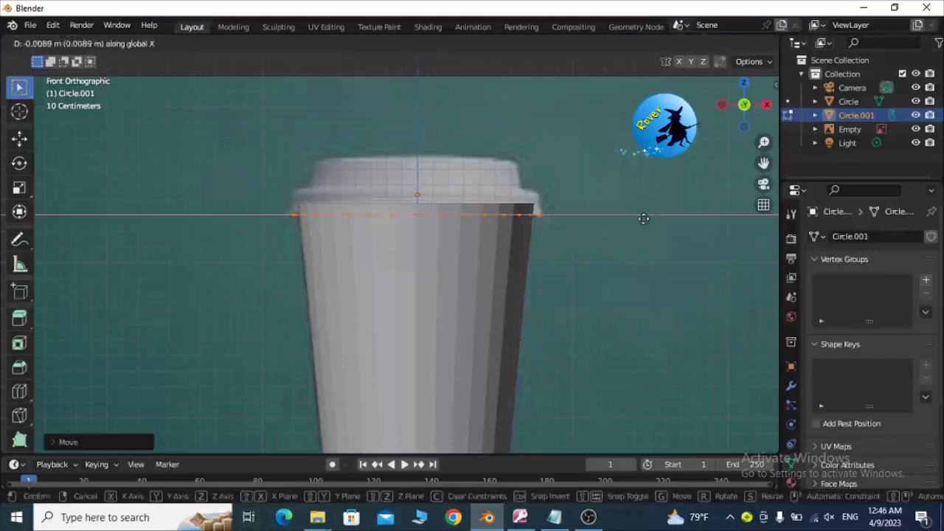
click(641, 219)
key(s)
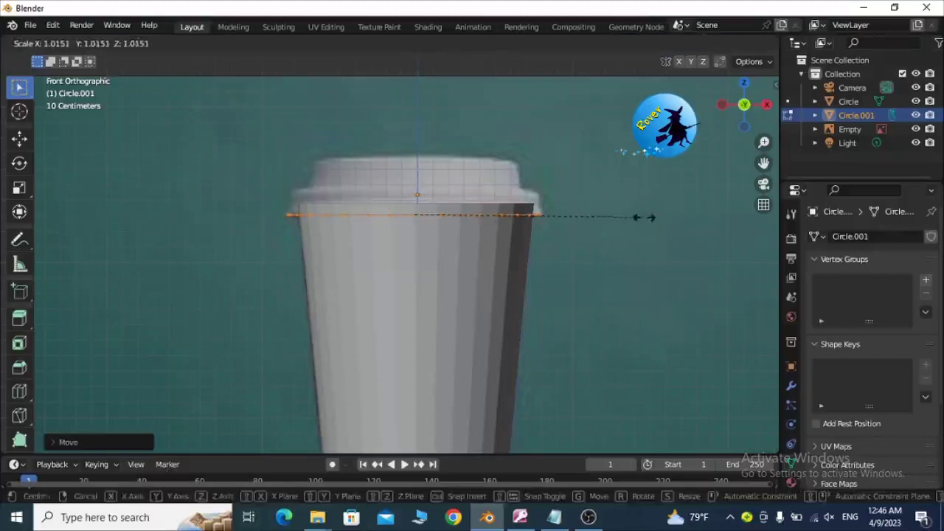
click(641, 217)
key(g)
key(x)
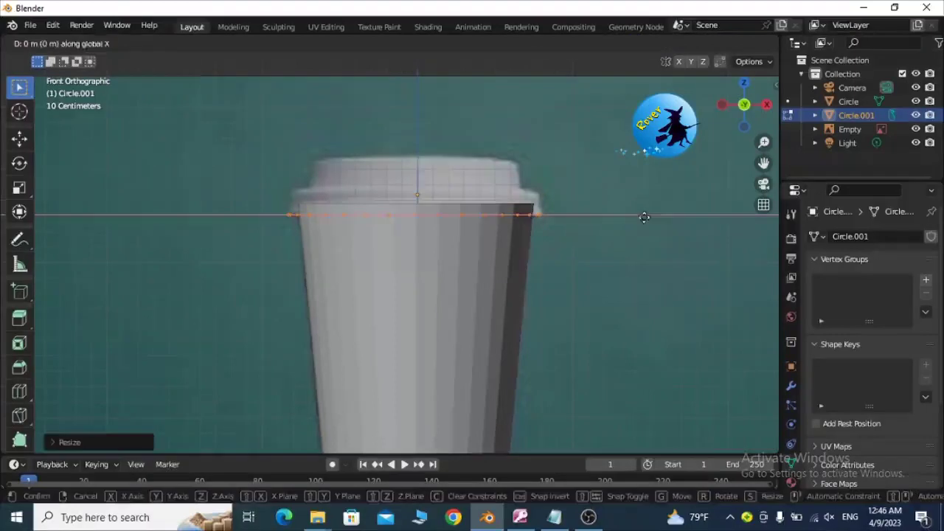
click(646, 217)
scroll(649, 217, up, 3)
scroll(658, 218, down, 1)
Step: Scale the ring to the rim width and extrude a slightly narrower loop above it
key(s)
click(673, 216)
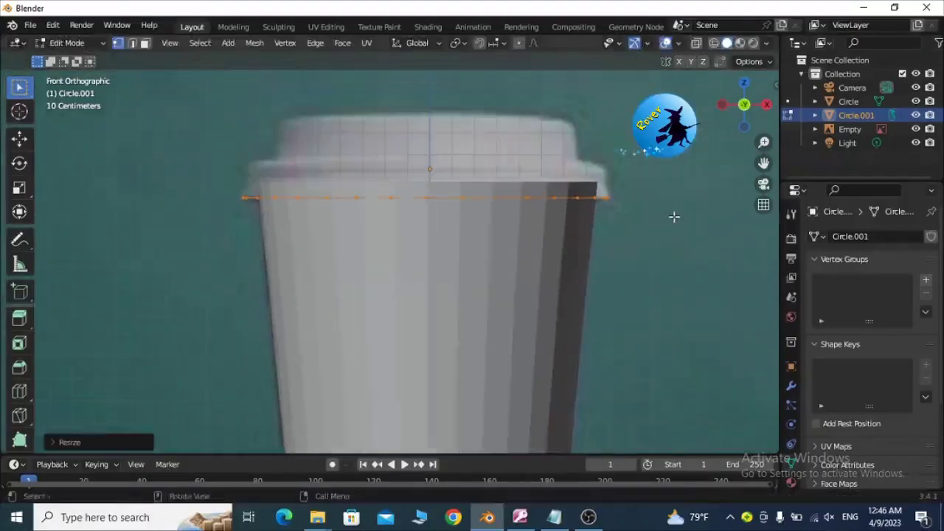
key(e)
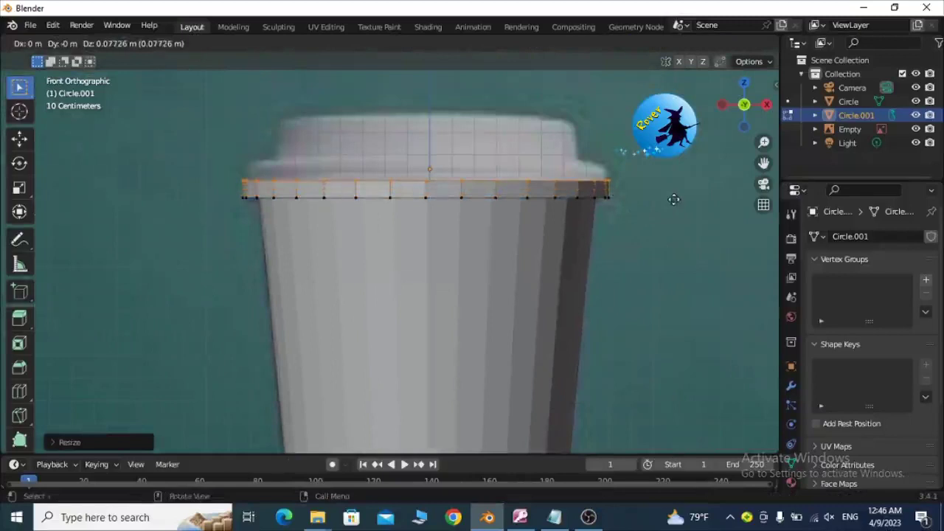
click(673, 199)
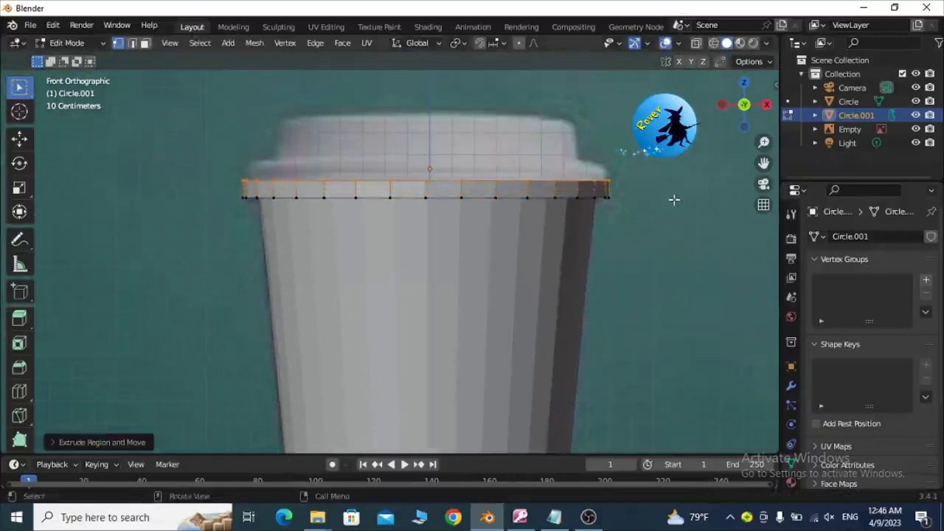
key(s)
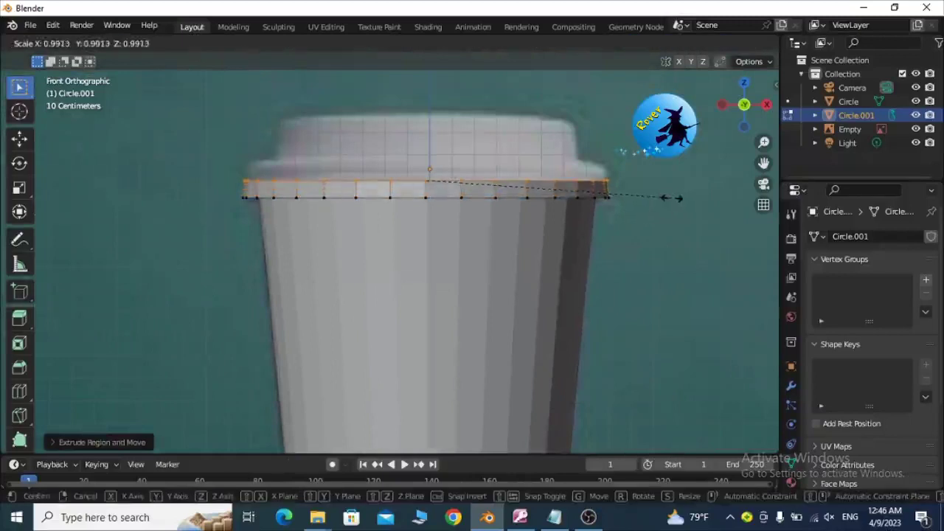
click(672, 198)
Step: Extrude and narrow a second loop, then inspect the rim from several angles
key(e)
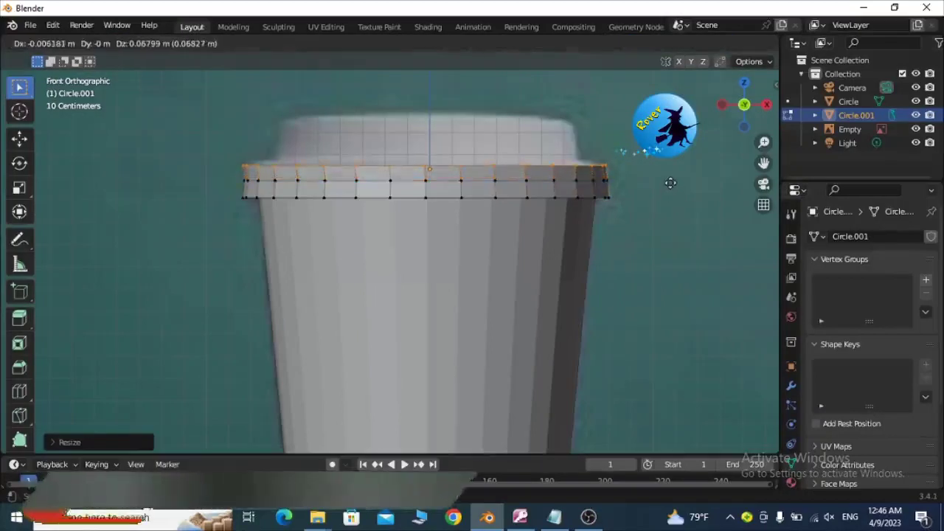
click(671, 183)
key(s)
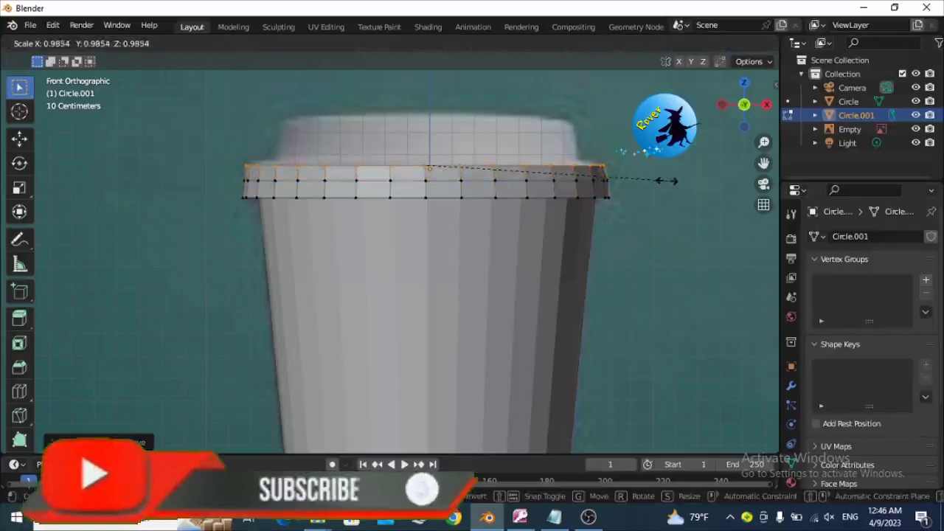
click(670, 182)
middle_drag(670, 183, 659, 277)
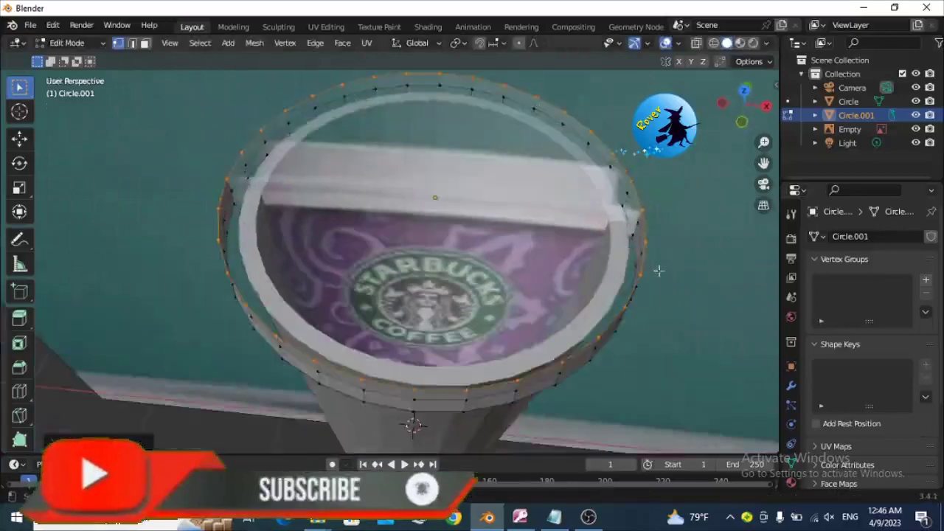
key(KP_1)
mouse_move(631, 183)
middle_down()
mouse_move(660, 192)
mouse_move(659, 230)
middle_up()
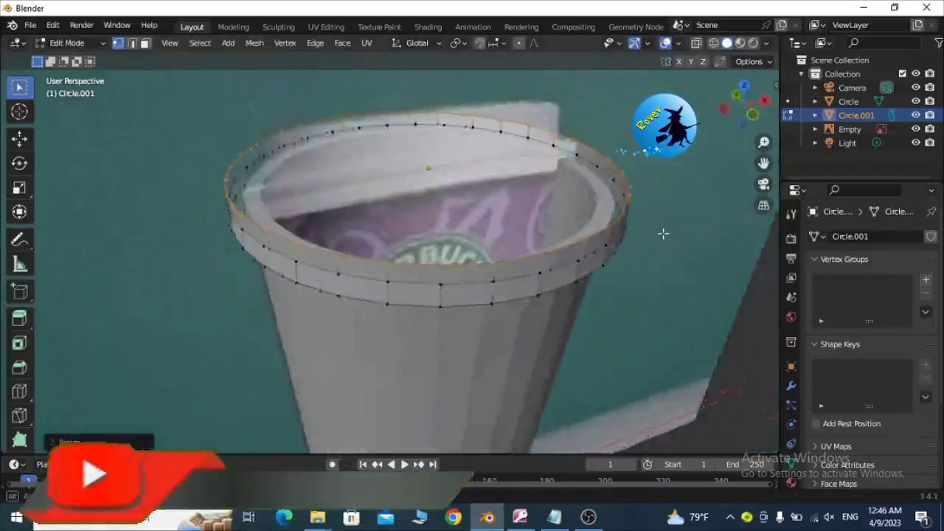
key(KP_1)
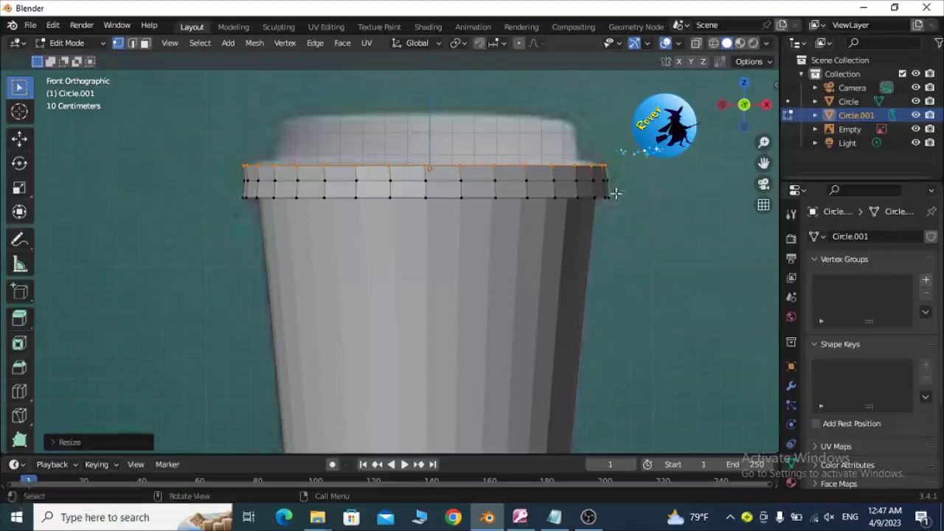
scroll(616, 193, up, 1)
middle_drag(620, 194, 688, 215)
mouse_move(620, 237)
middle_down()
mouse_move(560, 259)
mouse_move(548, 251)
middle_up()
scroll(560, 259, down, 4)
key(KP_1)
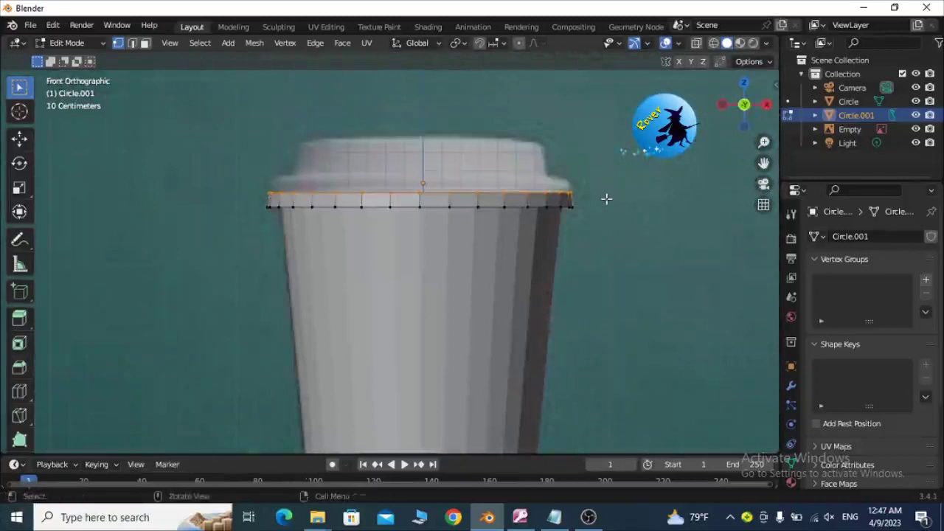
Step: Extrude three more short loops up the rim, widening the top one slightly
key(e)
click(607, 195)
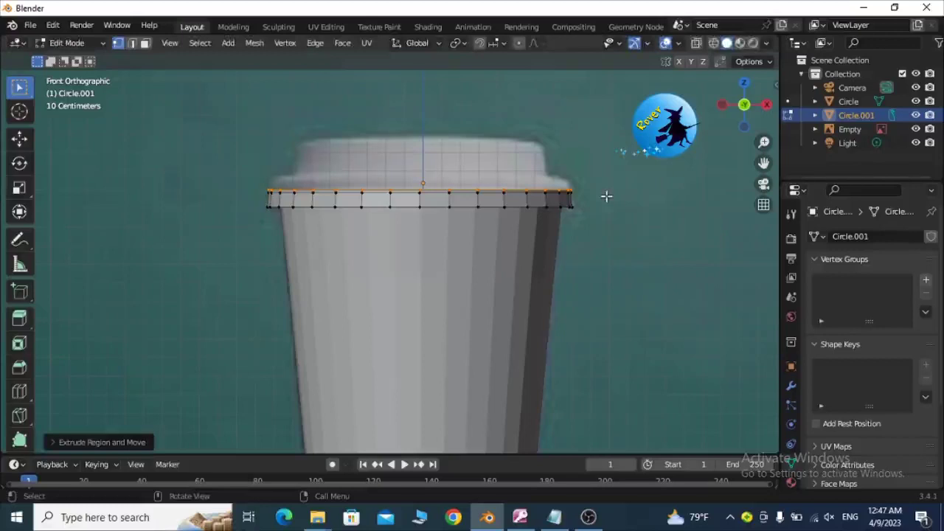
key(e)
click(606, 186)
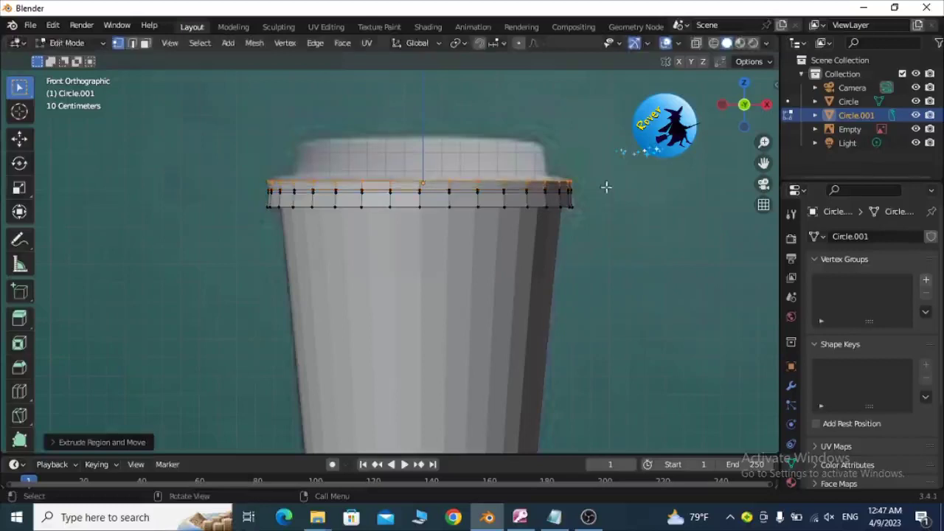
key(s)
click(609, 188)
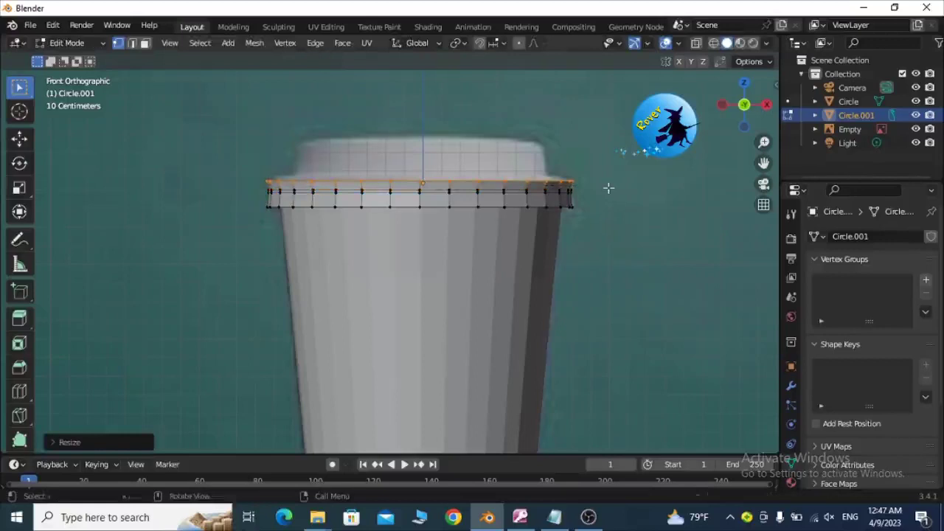
key(e)
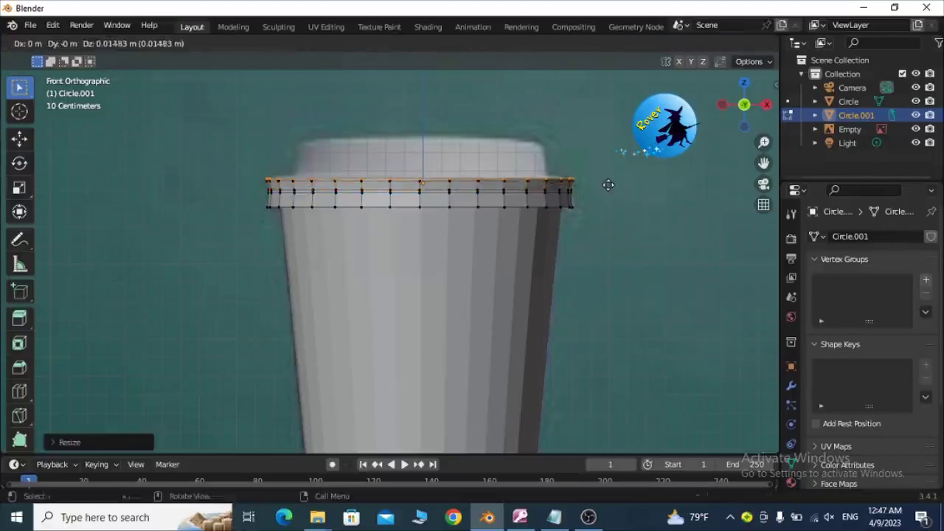
click(609, 185)
middle_drag(609, 186, 607, 229)
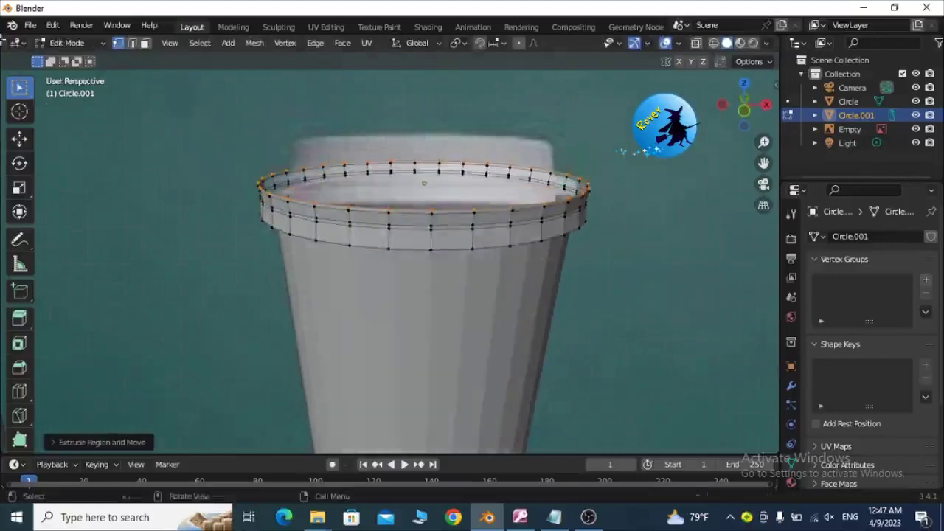
Step: Extrude the rim's edges in place and shrink them inward into a lip
click(132, 42)
right_click(368, 209)
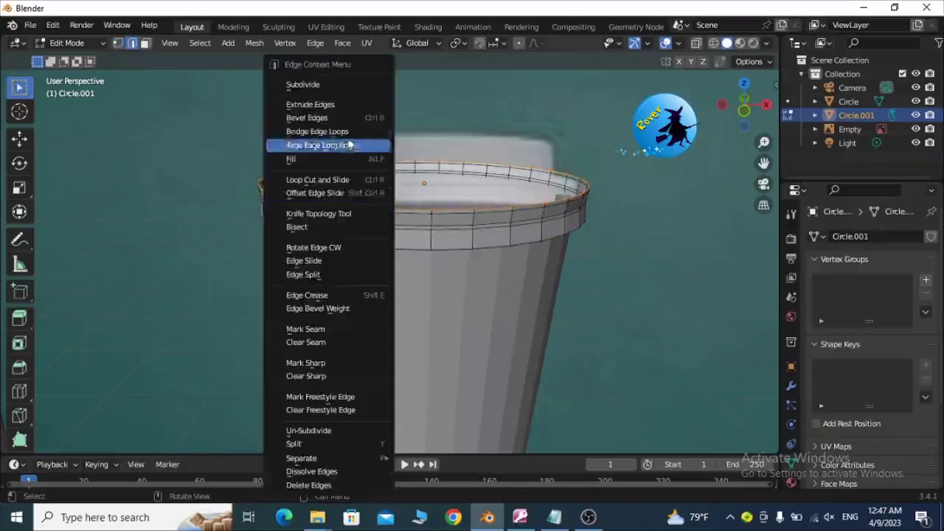
click(346, 99)
right_click(346, 99)
key(s)
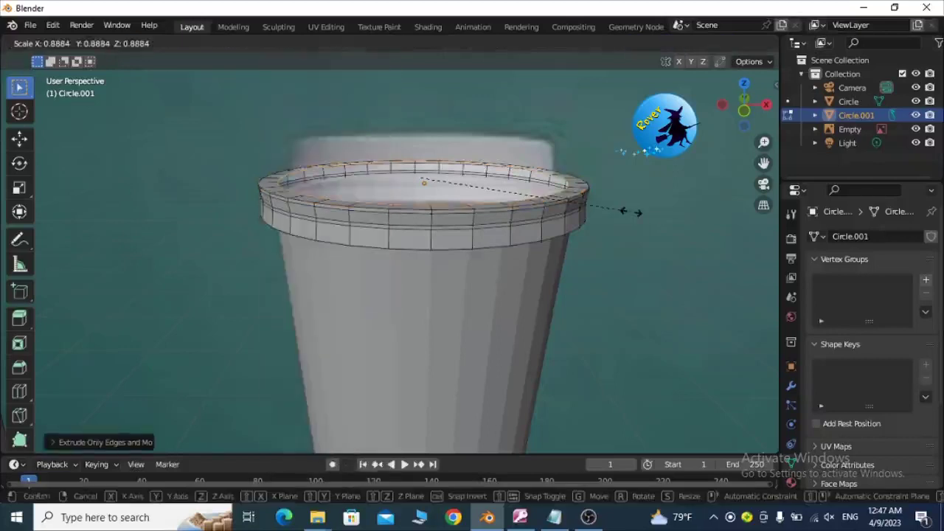
click(631, 214)
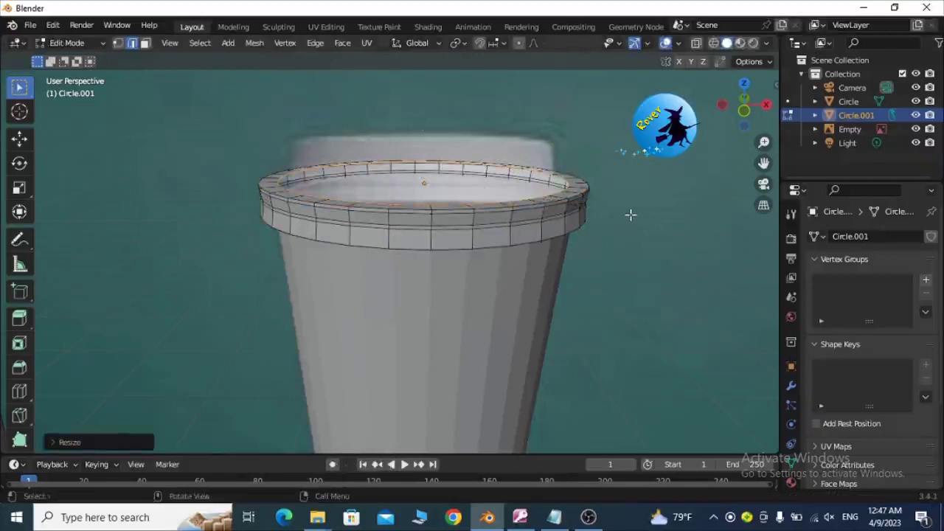
Step: Select the rim's outer top loop and widen it
key(KP_1)
middle_drag(611, 183, 611, 227)
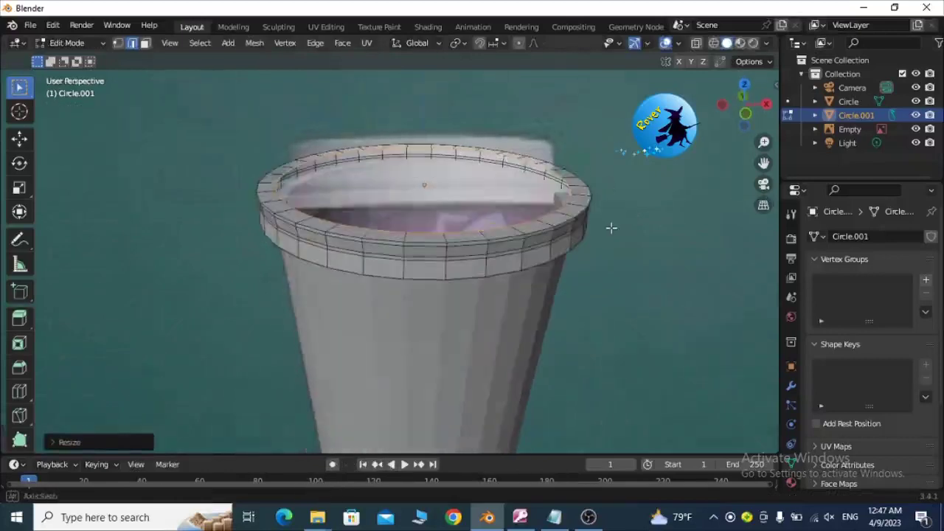
alt+click(611, 227)
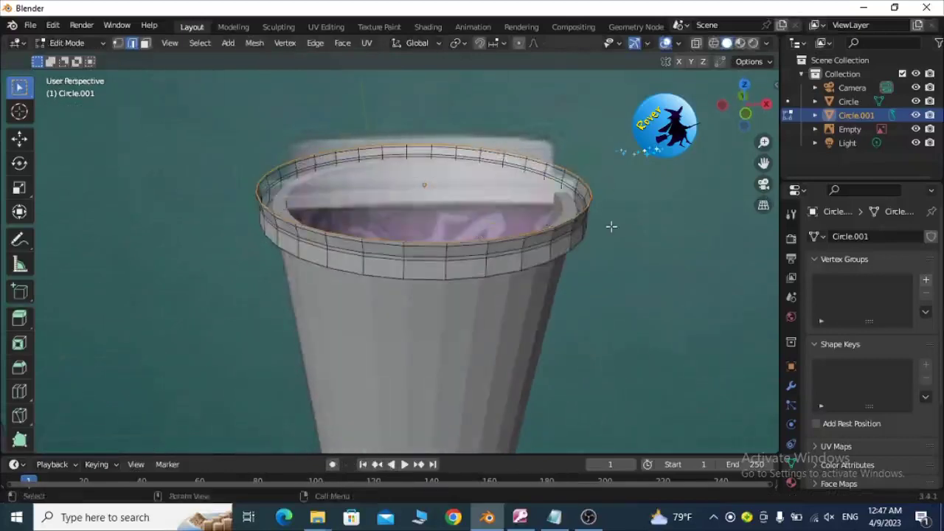
key(s)
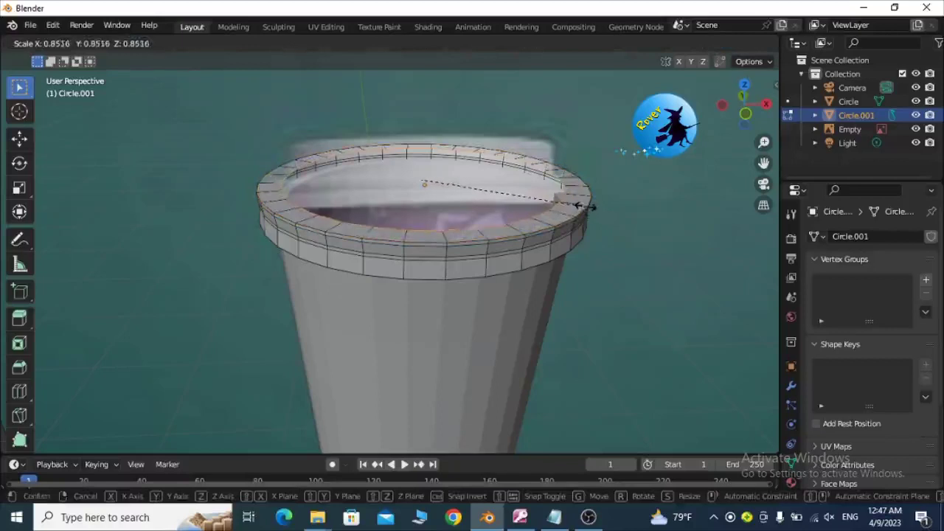
click(589, 208)
Step: Raise the lid with two more loops moved up along Z, each tapering slightly inward
key(KP_1)
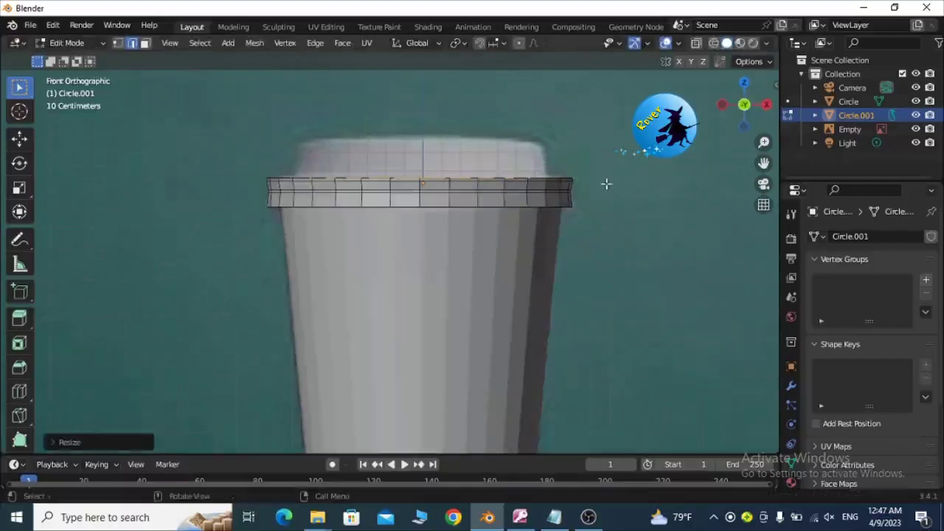
key(e)
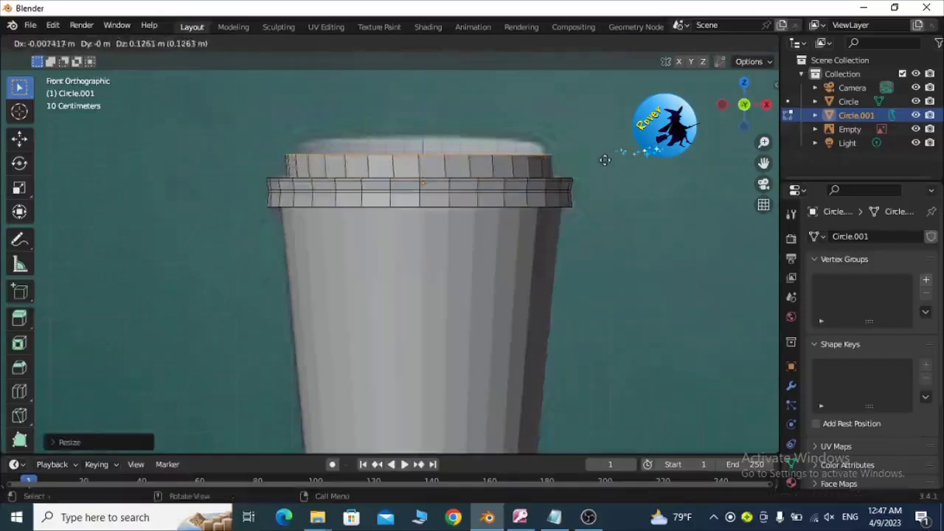
click(607, 153)
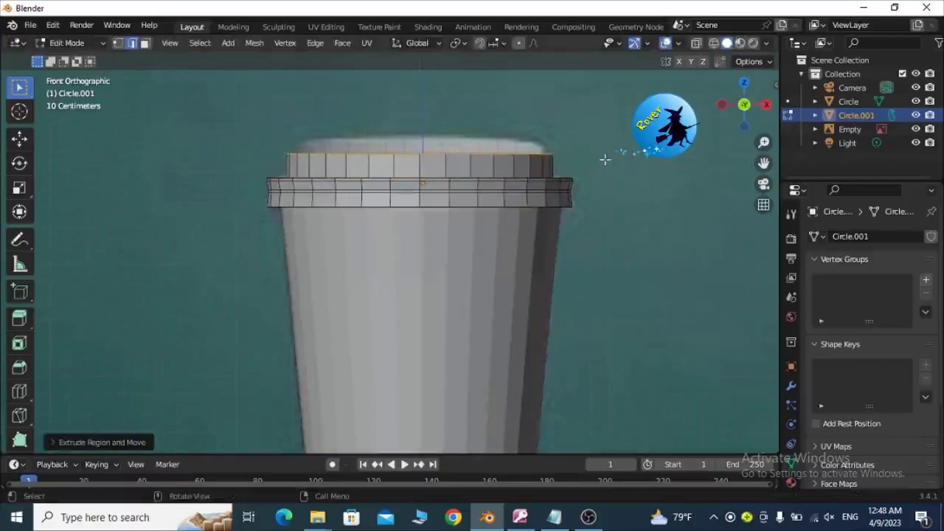
key(s)
click(600, 159)
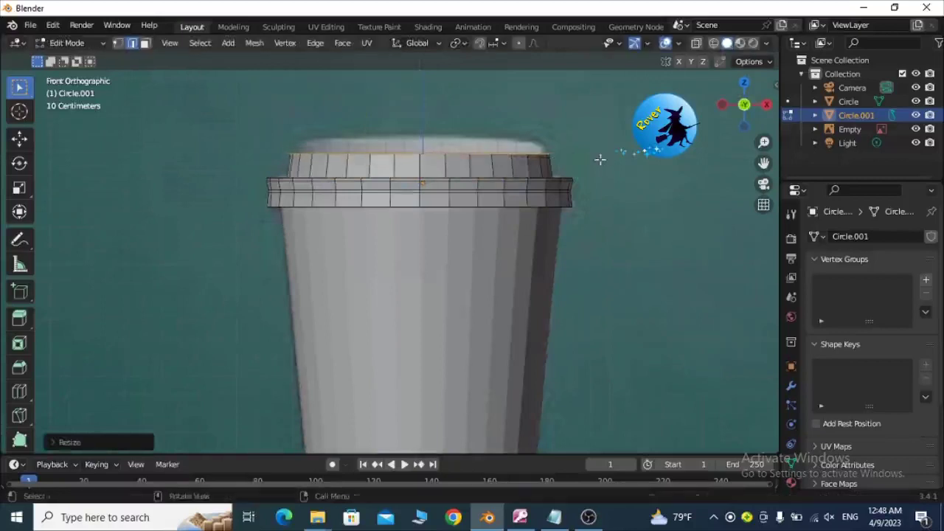
key(g)
key(z)
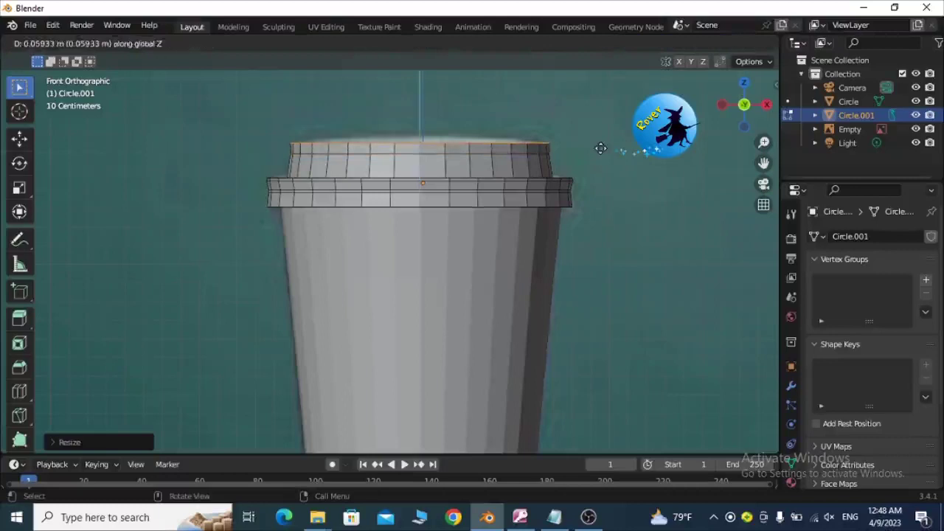
click(600, 149)
key(s)
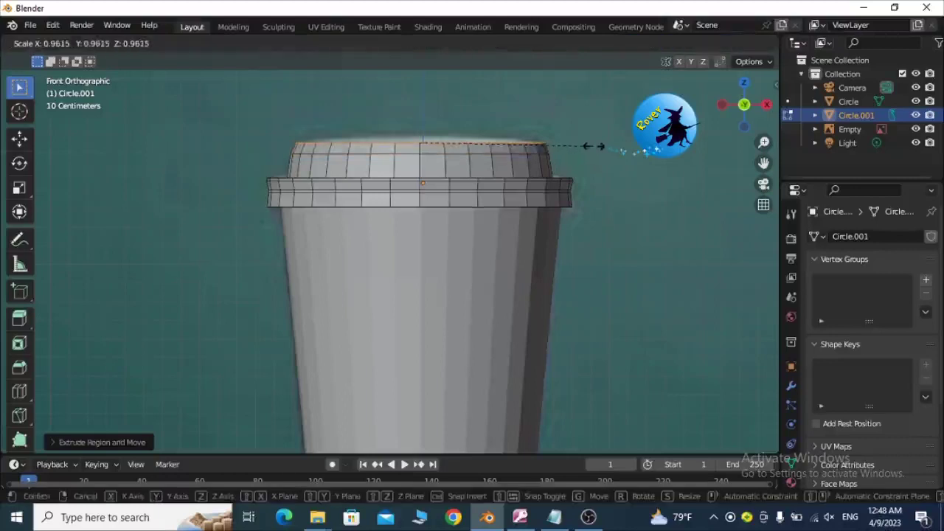
click(585, 146)
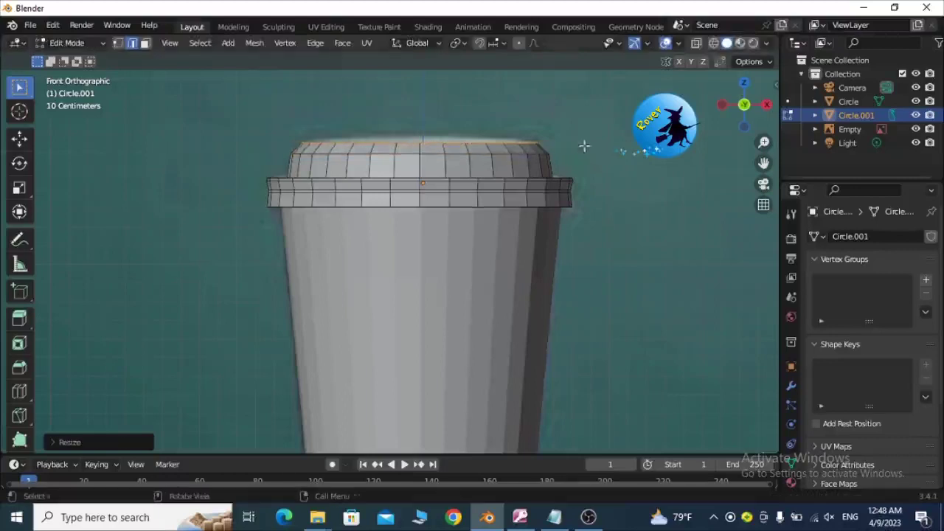
Step: Cap the open top loop with a flat face and clear the selection
click(119, 43)
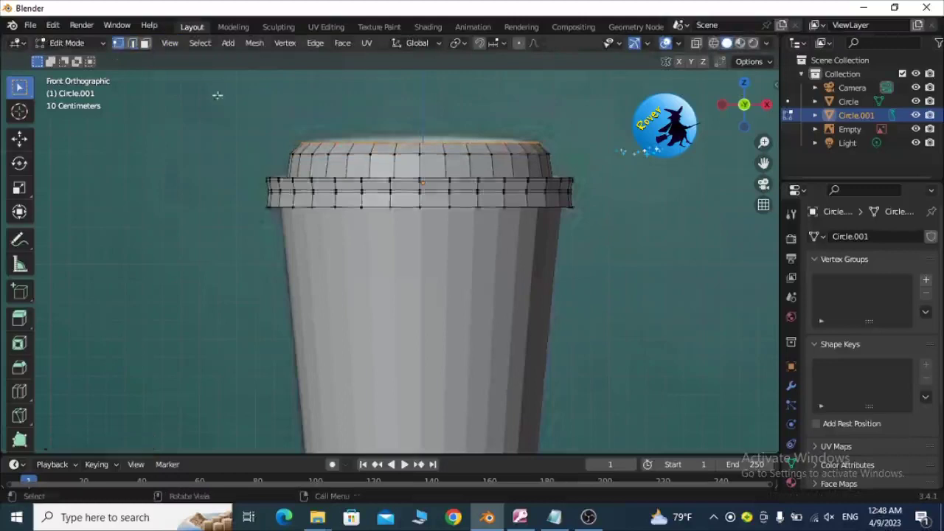
middle_drag(217, 95, 219, 158)
click(132, 45)
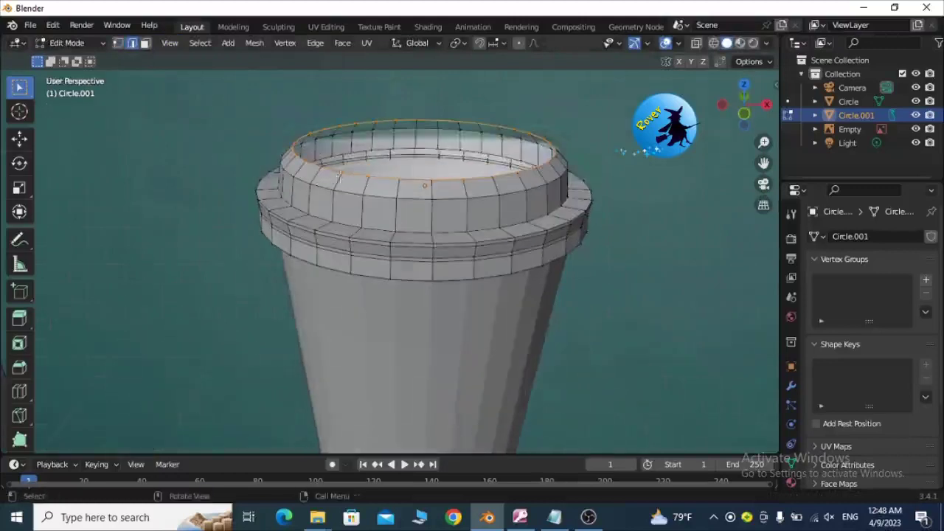
key(f)
key(alt+a)
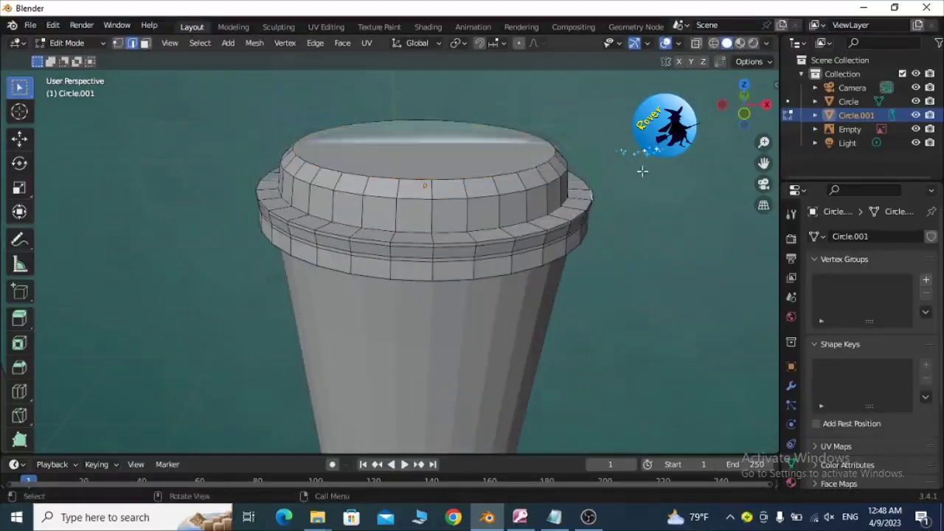
scroll(632, 158, down, 3)
scroll(632, 158, down, 4)
middle_drag(632, 158, 596, 158)
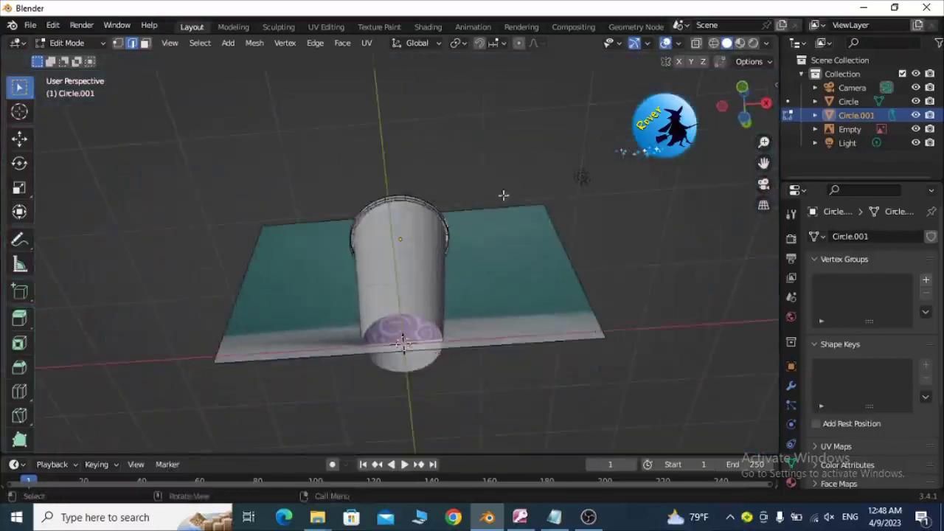
Step: Return to Object Mode, then select the cup body's bottom face in Edit Mode
key(Tab)
click(422, 321)
click(72, 43)
click(74, 72)
scroll(391, 336, up, 2)
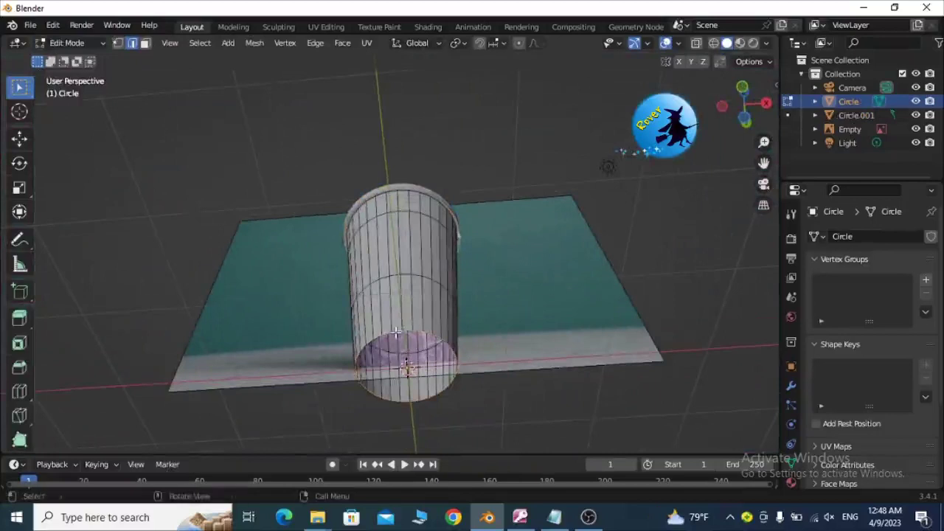
click(402, 362)
mouse_move(650, 197)
middle_down()
mouse_move(622, 242)
mouse_move(618, 288)
middle_up()
key(KP_1)
scroll(625, 256, up, 2)
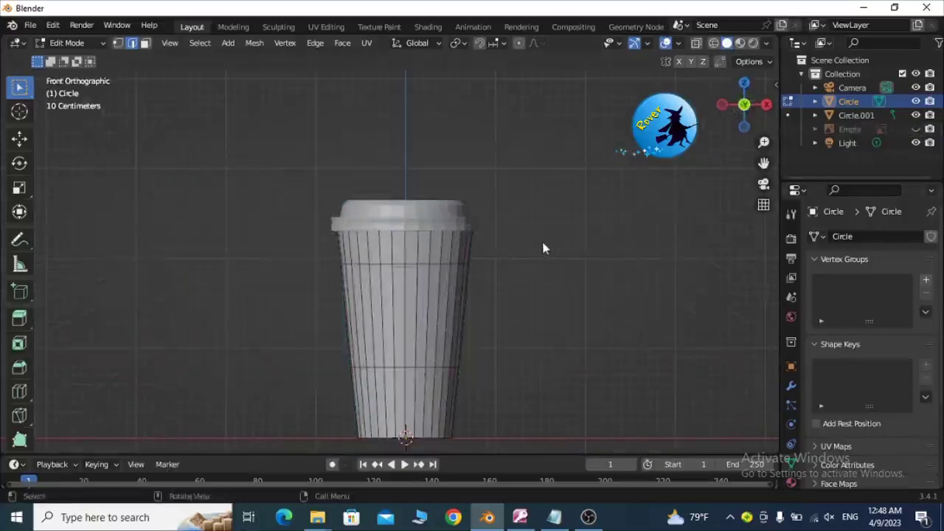
Step: Leave Edit Mode and select the lid, Circle.001
key(Tab)
scroll(549, 246, up, 1)
scroll(550, 247, down, 1)
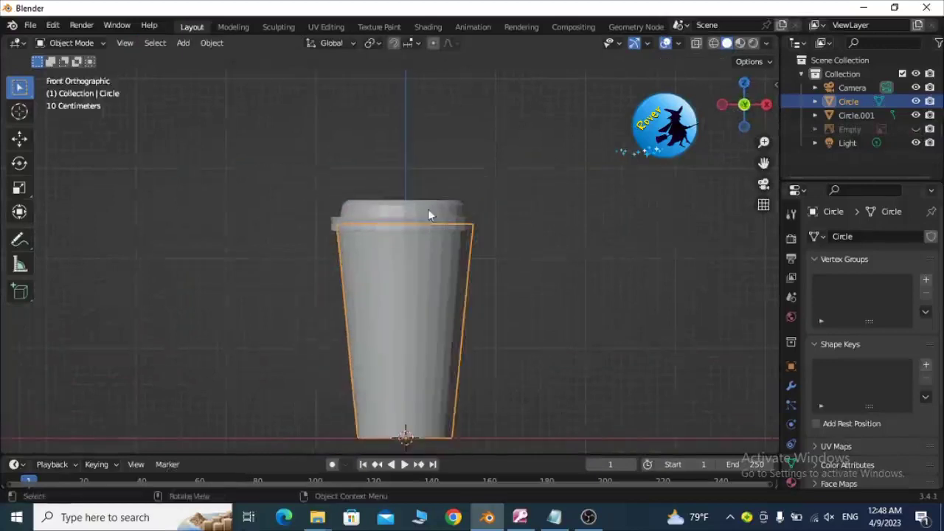
click(430, 214)
scroll(447, 217, up, 2)
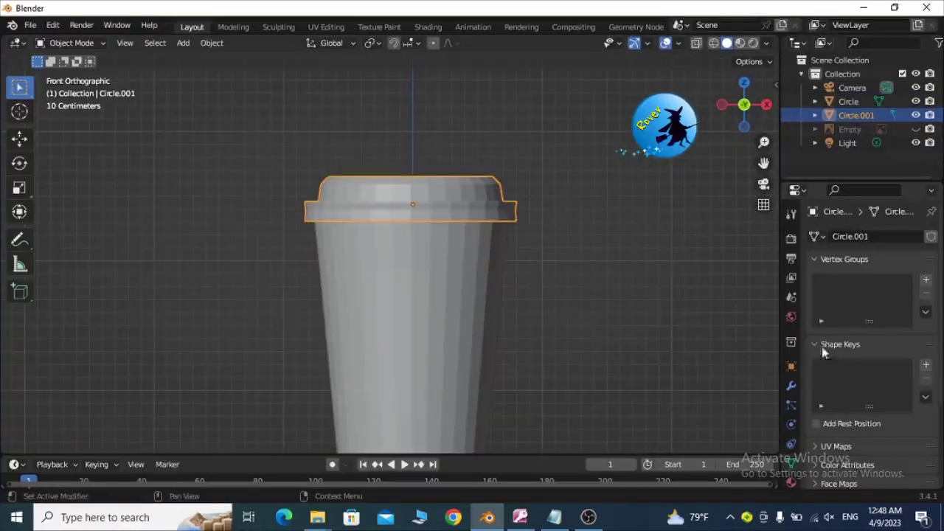
Step: Add a Solidify modifier to the lid, Circle.001
click(792, 385)
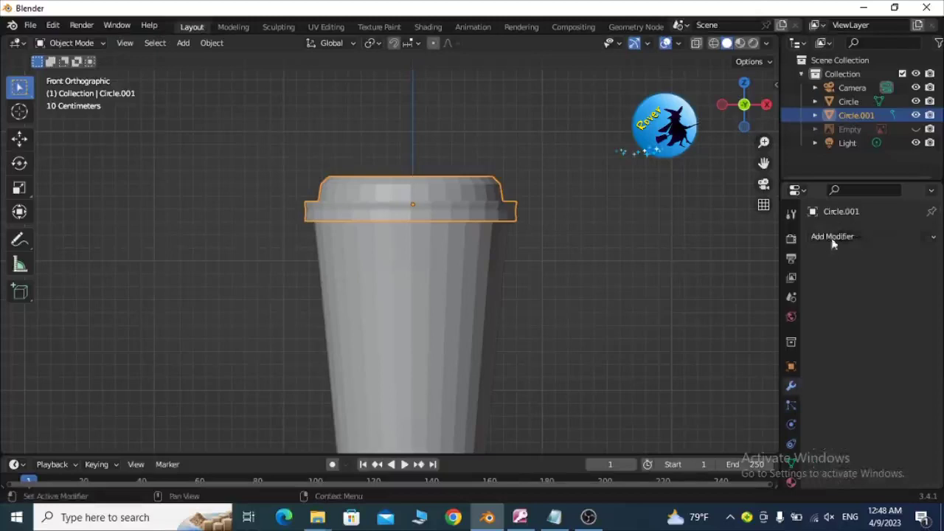
click(833, 237)
click(662, 476)
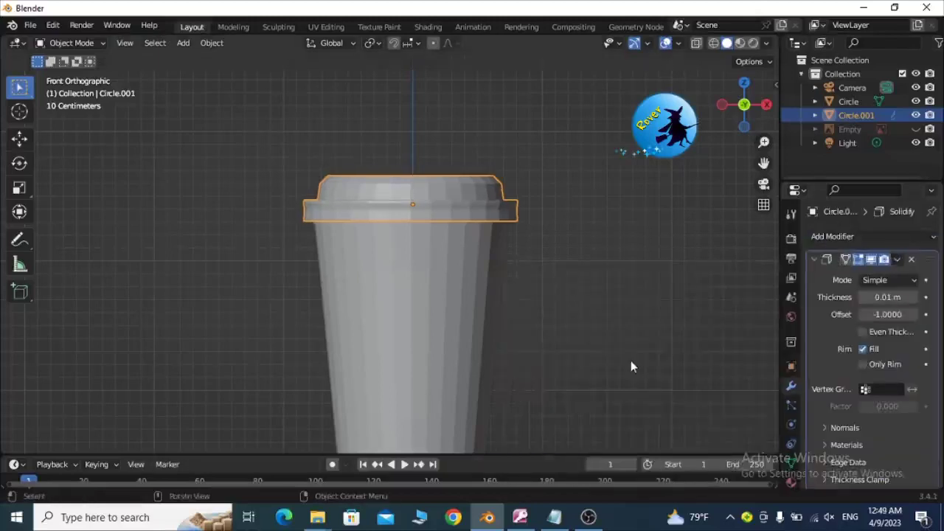
click(631, 366)
middle_drag(600, 287, 602, 281)
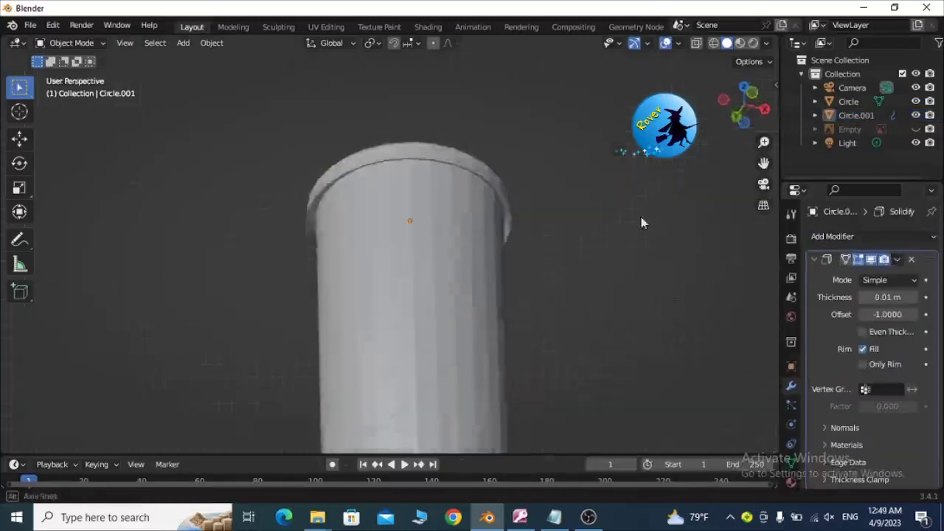
click(506, 202)
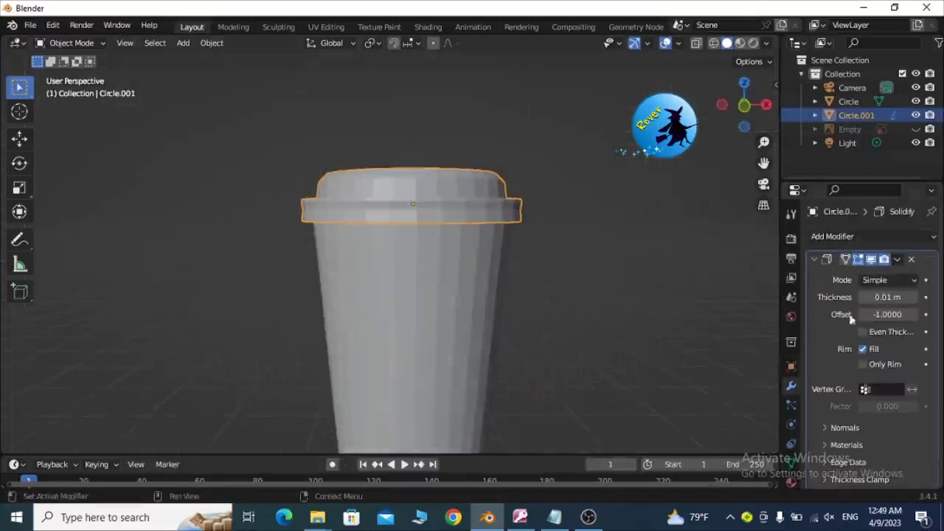
Step: Try lid thicknesses starting at 0.05 m, settling on a Solidify Thickness of 0.03 m
click(887, 297)
click(875, 296)
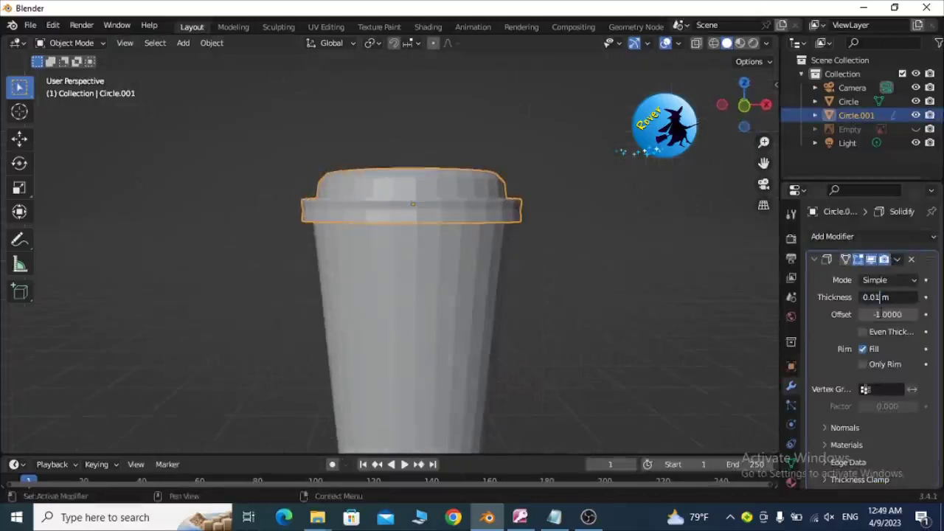
text(5)
key(Return)
click(643, 270)
mouse_move(643, 270)
middle_down()
mouse_move(642, 185)
mouse_move(655, 195)
middle_up()
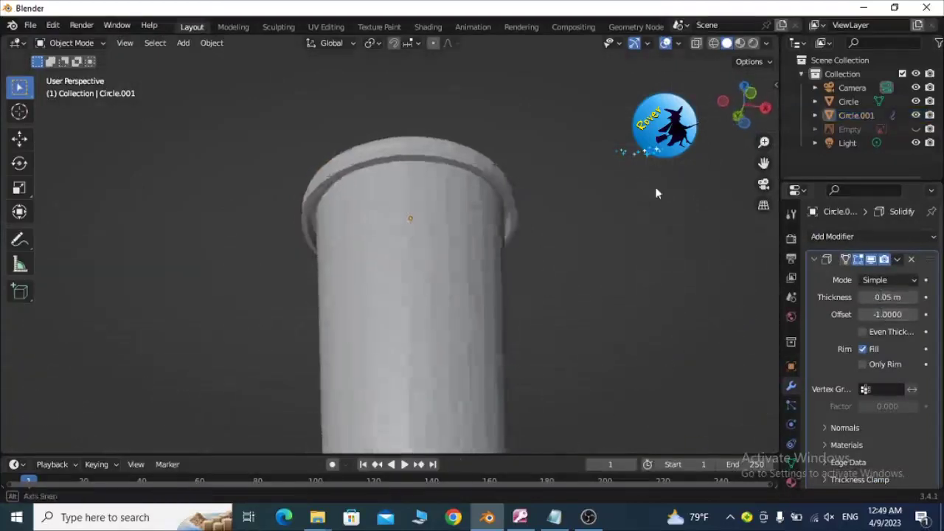
click(885, 297)
click(878, 298)
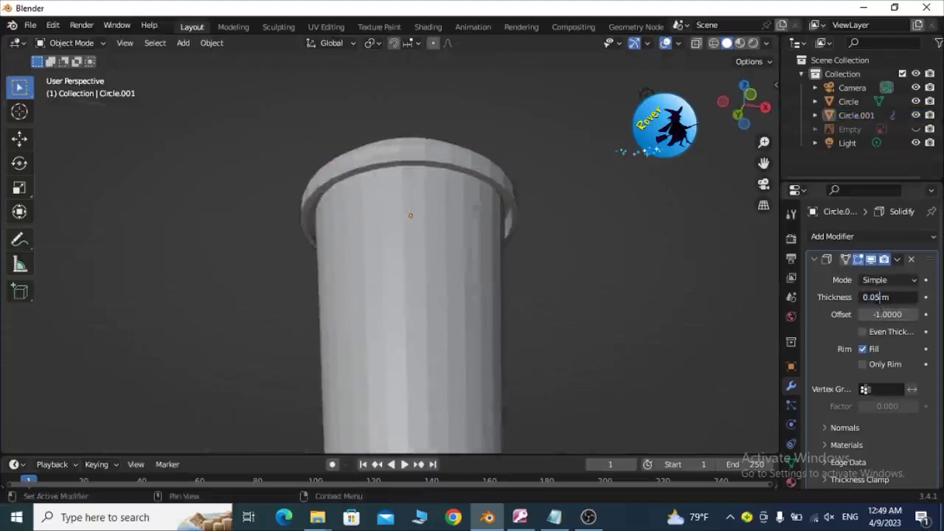
text(3)
key(Return)
middle_drag(656, 265, 633, 295)
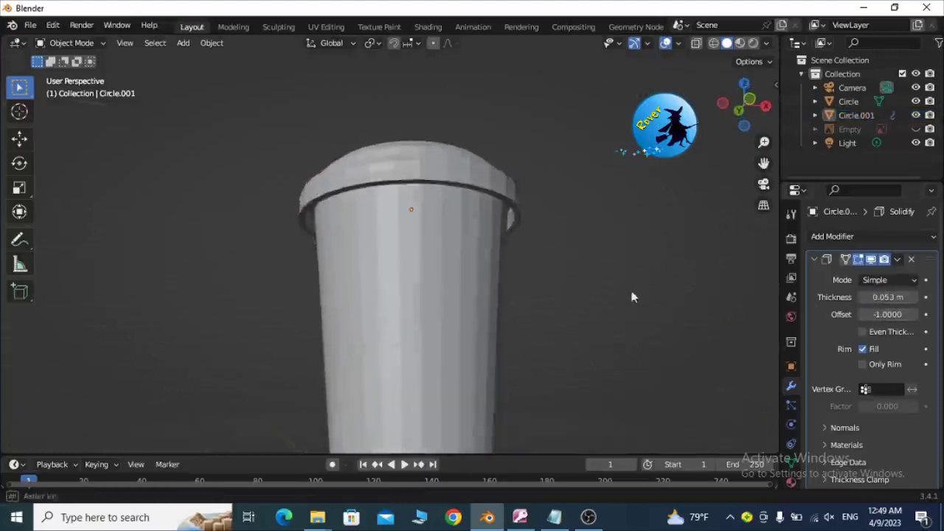
click(512, 185)
click(890, 296)
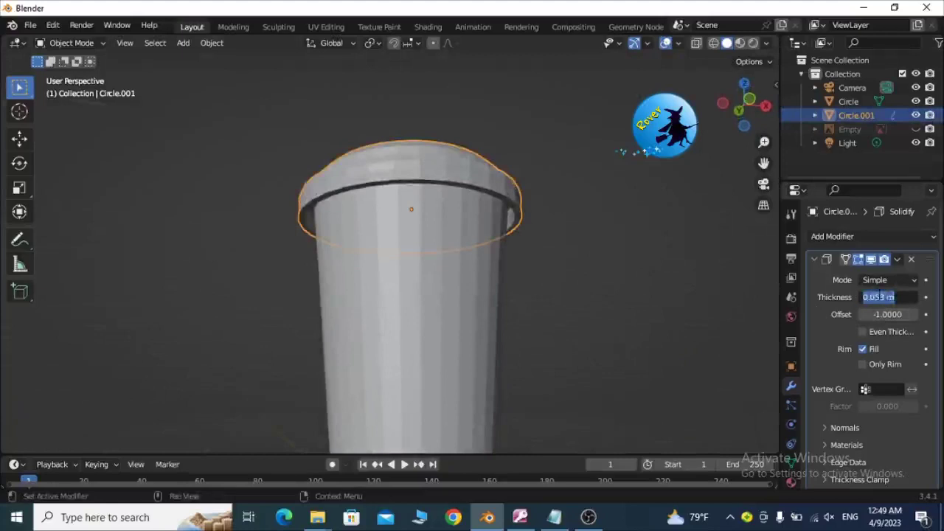
click(880, 297)
key(Return)
mouse_move(669, 300)
middle_down()
mouse_move(642, 320)
mouse_move(460, 331)
middle_up()
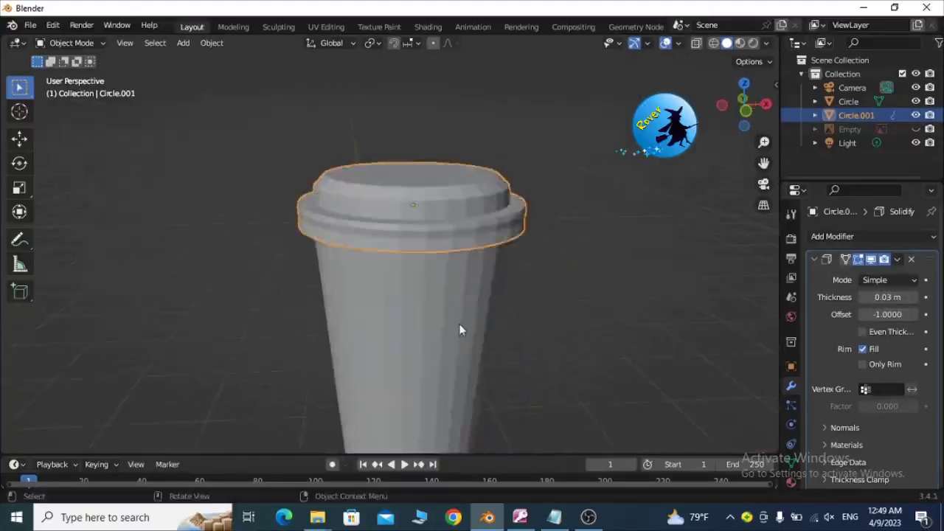
Step: Select the cup body, then all objects, to add another modifier
click(459, 330)
key(a)
click(874, 237)
Step: Add a Subdivision Surface and cut a new edge loop near the cup body's bottom
scroll(662, 478, down, 3)
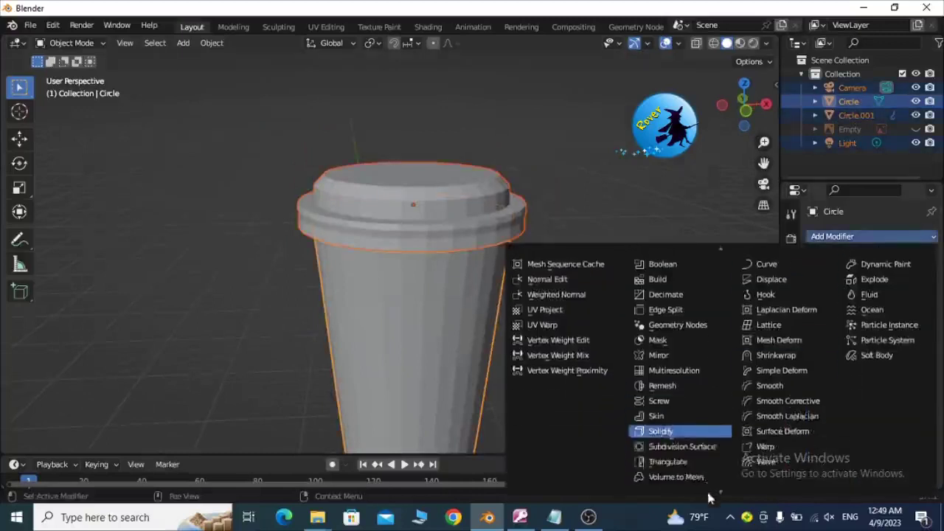
click(697, 448)
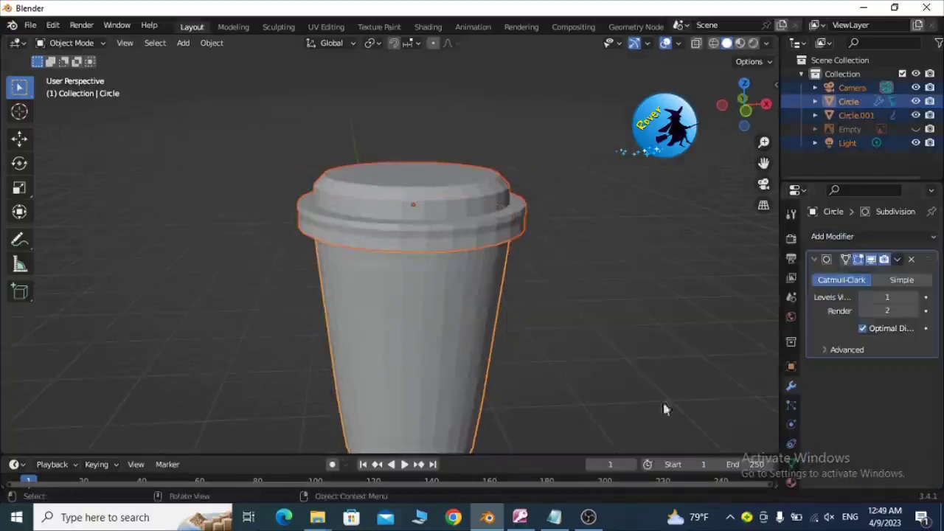
click(455, 315)
scroll(465, 314, down, 3)
key(Tab)
key(ctrl+r)
click(407, 398)
click(404, 399)
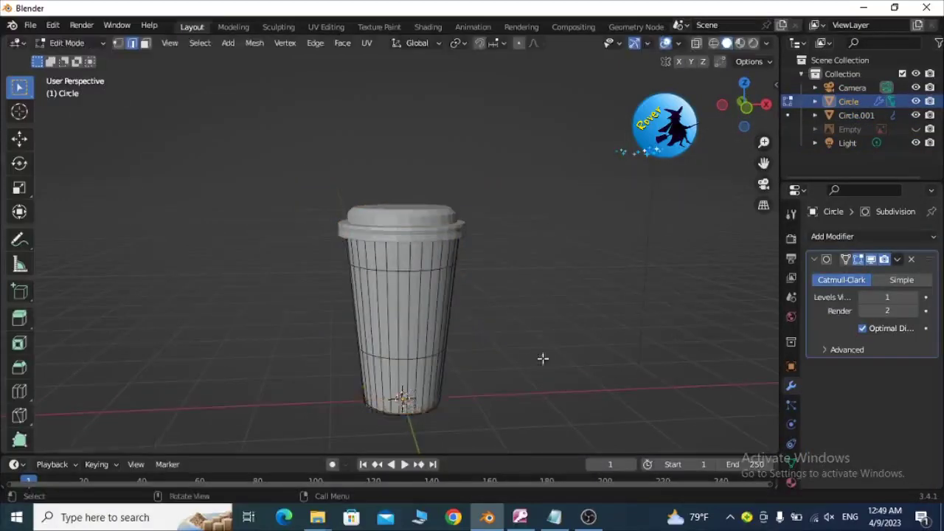
scroll(504, 307, up, 2)
key(Tab)
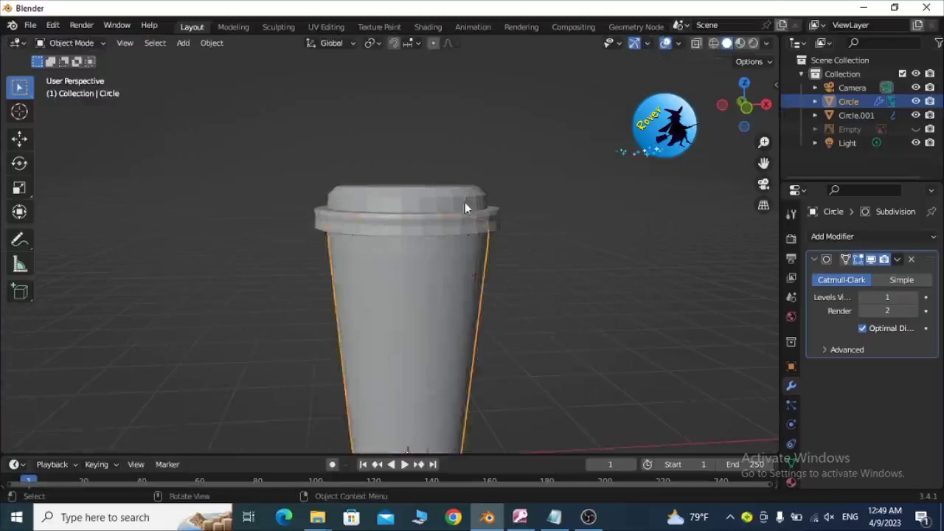
Step: Give the lid a Subdivision Surface at Levels Viewport 2, then begin a loop cut
click(466, 203)
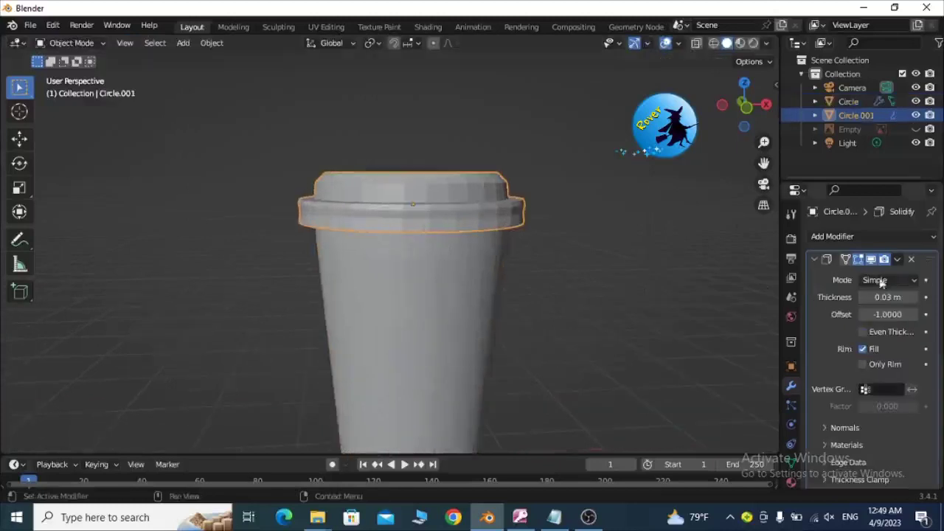
click(815, 260)
click(834, 236)
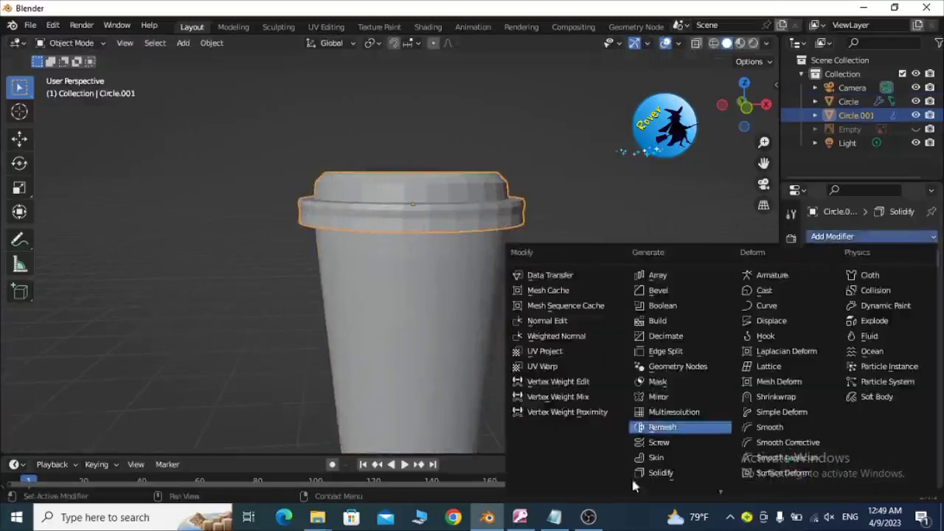
click(681, 447)
click(885, 316)
text(2)
key(Return)
scroll(625, 249, up, 3)
scroll(574, 227, down, 2)
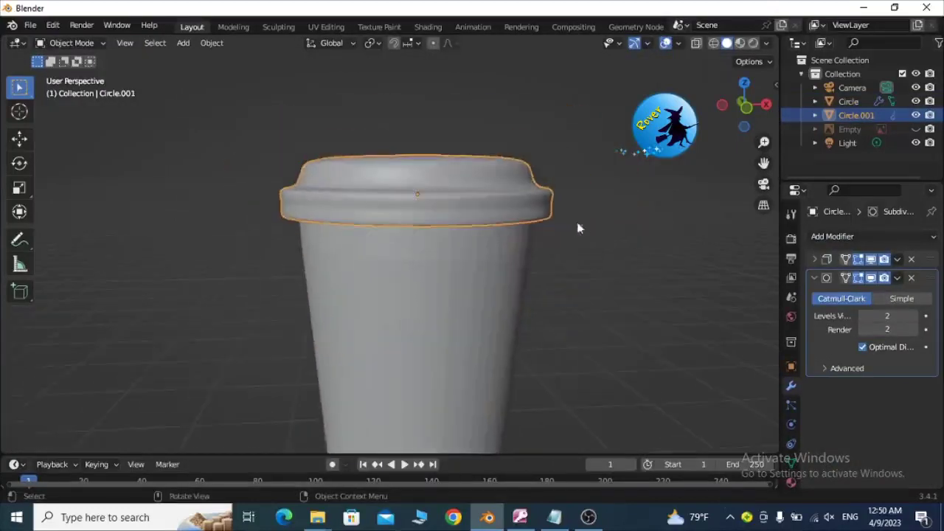
key(Tab)
key(Tab)
key(Tab)
key(ctrl+r)
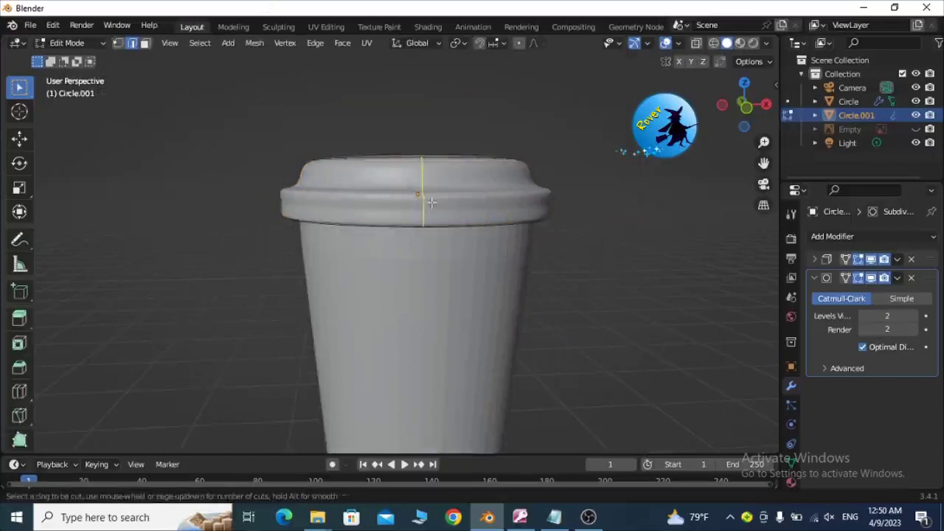
Step: Add a centred edge loop around the lid and apply its Solidify modifier
click(472, 205)
right_click(471, 211)
mouse_move(480, 221)
middle_down()
mouse_move(555, 234)
mouse_move(538, 258)
mouse_move(575, 263)
middle_up()
click(530, 256)
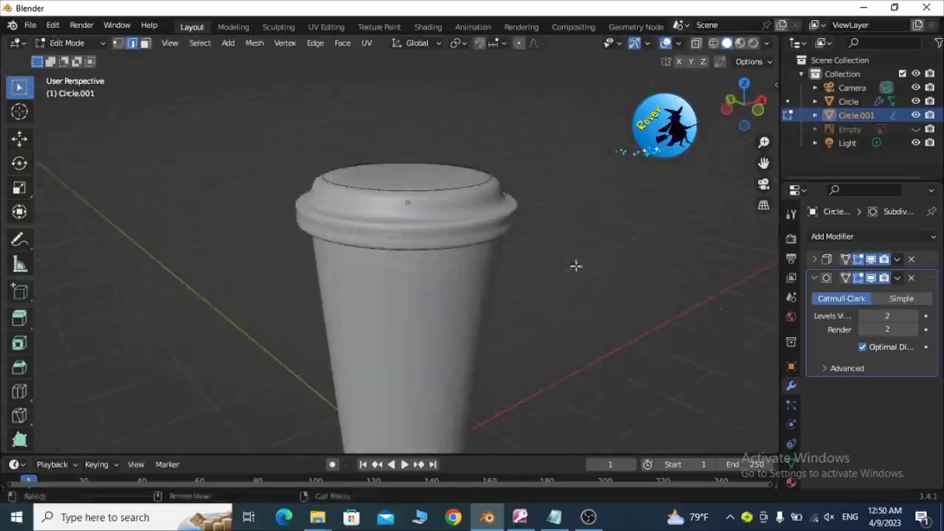
click(911, 260)
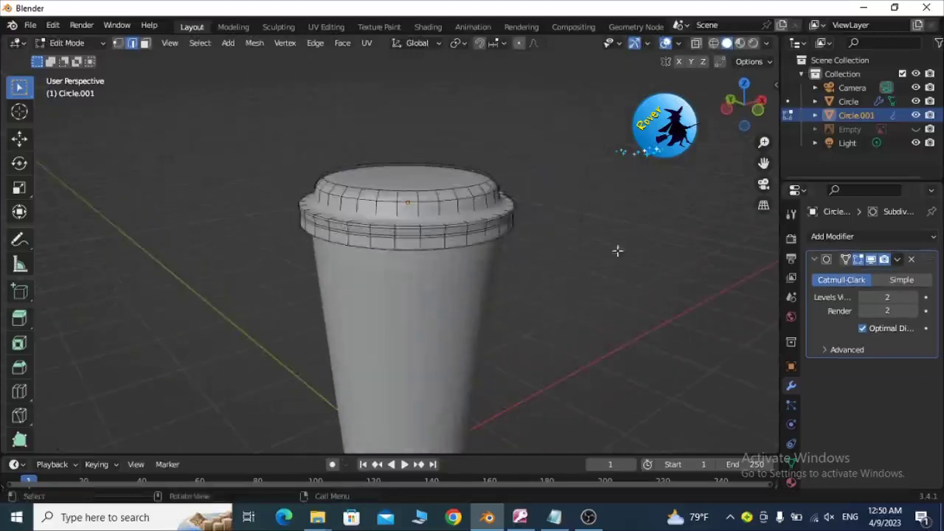
scroll(538, 245, up, 3)
Step: Cut a new support loop near the top of the lid
click(118, 43)
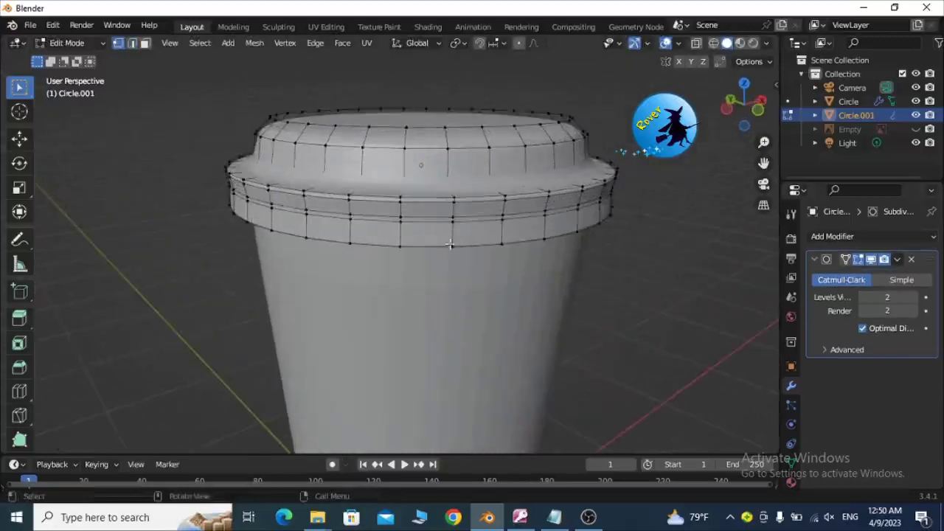
key(ctrl)
key(ctrl+r)
click(501, 165)
click(504, 181)
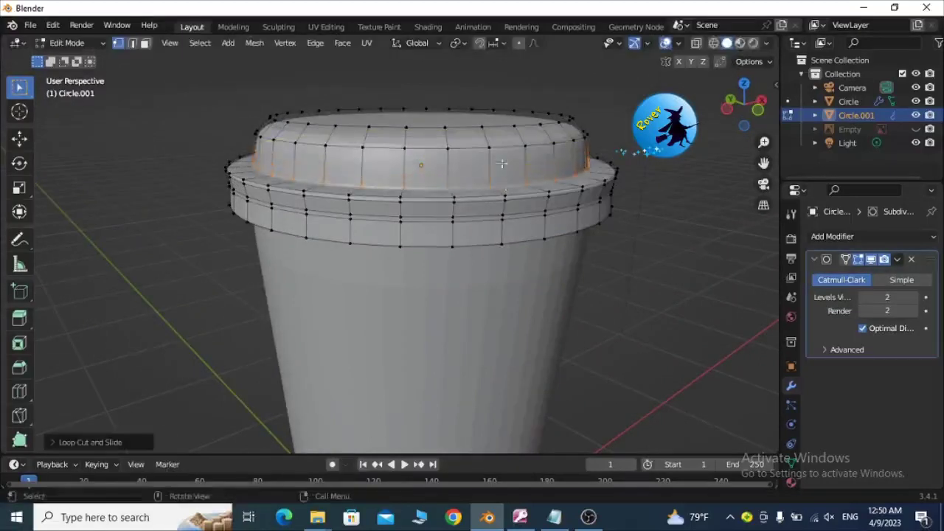
Step: Edge-slide the lid's top loop out toward the rim and adjust the base loop
alt+click(483, 140)
key(g)
key(g)
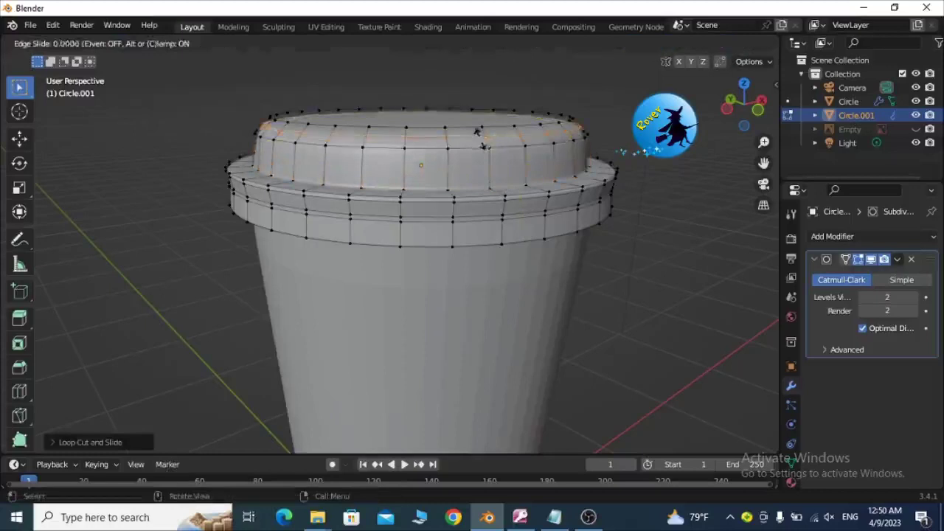
key(Escape)
key(g)
key(g)
click(478, 158)
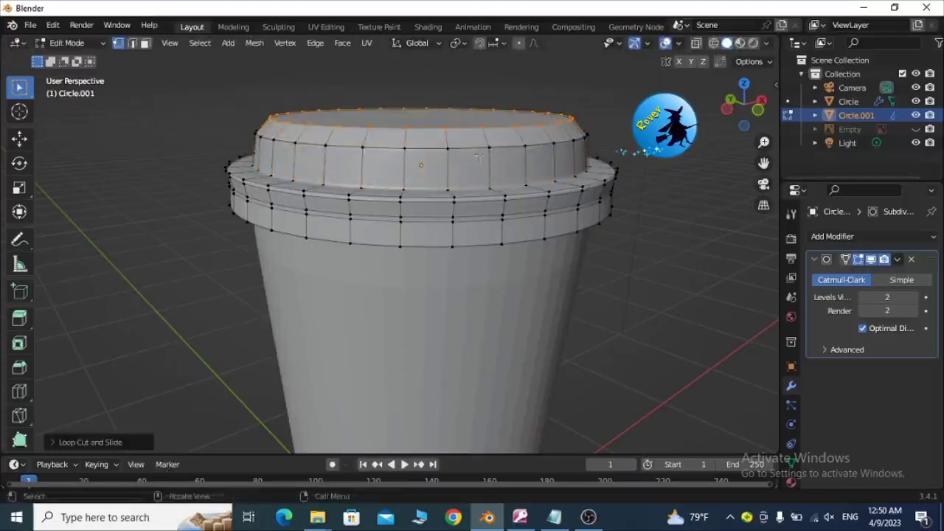
alt+click(540, 184)
key(g)
key(g)
click(537, 184)
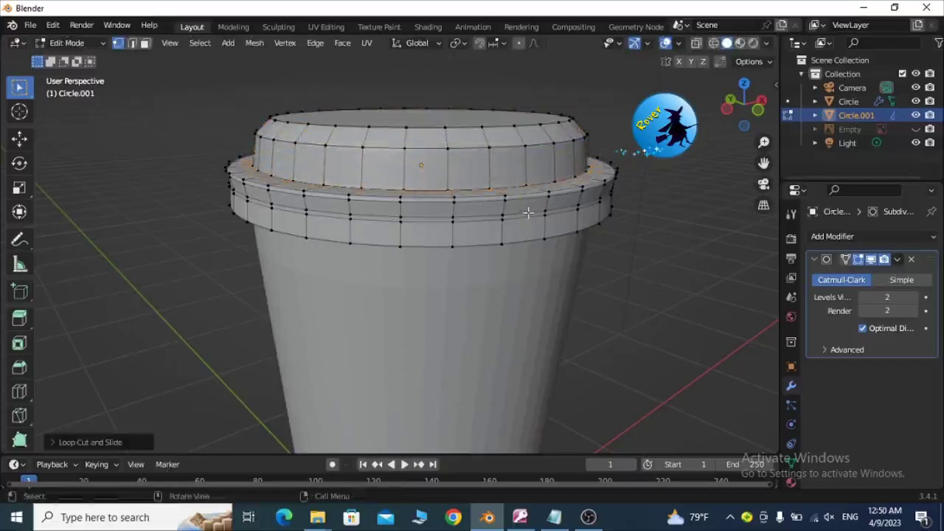
Step: Add a horizontal support loop in the lid's lower rim band
key(ctrl+r)
click(528, 209)
right_click(528, 209)
key(ctrl+z)
key(ctrl+r)
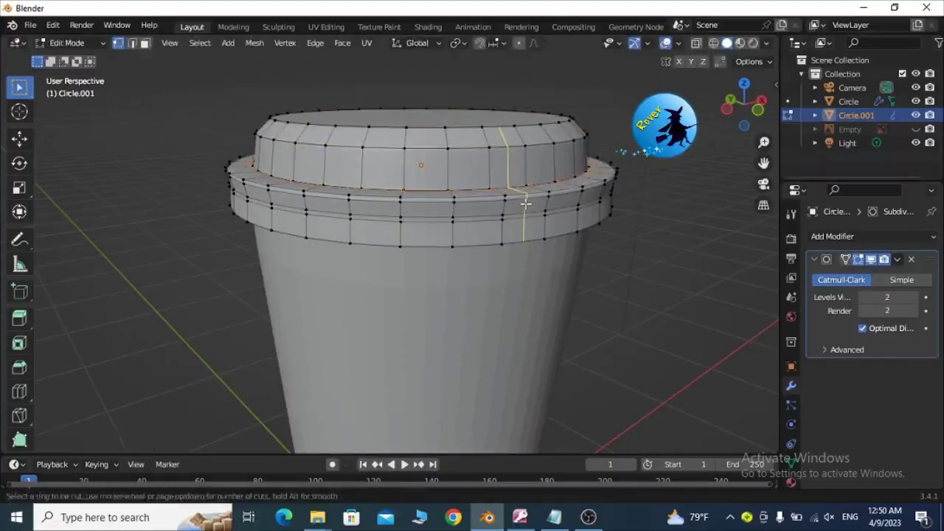
click(541, 235)
click(543, 242)
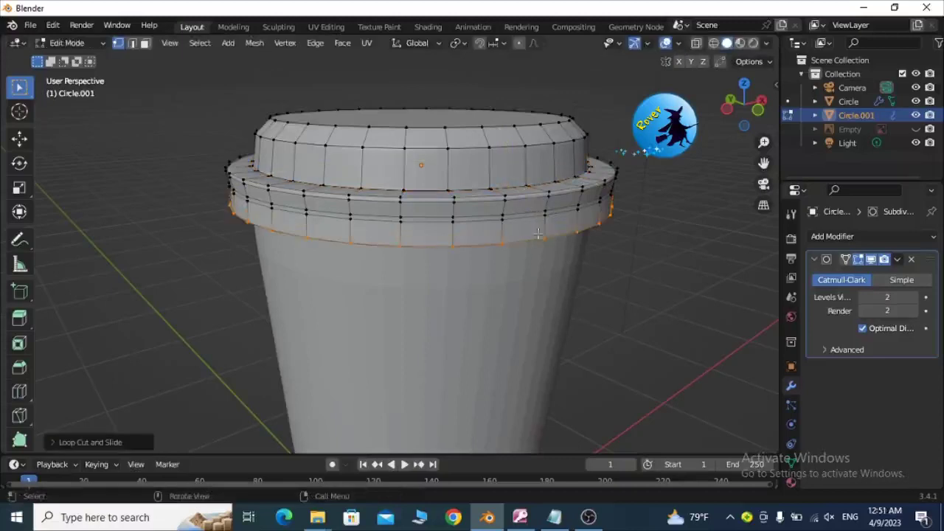
Step: Add a loop slid slightly upward in the upper rim, then return to object mode
key(ctrl+r)
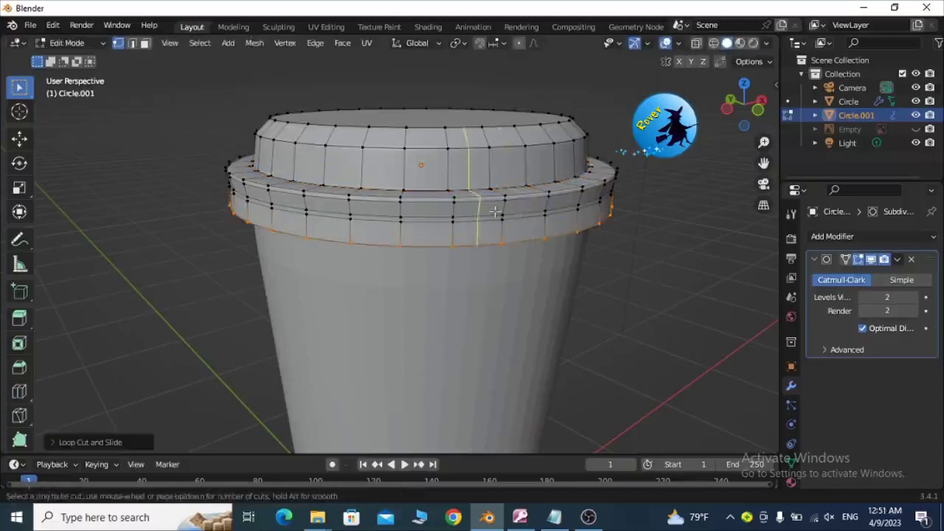
click(503, 210)
click(502, 200)
key(Tab)
scroll(504, 202, down, 2)
scroll(472, 214, down, 4)
right_click(455, 222)
Step: Shade the lid smooth and give the cup body auto smooth shading
click(455, 222)
right_click(413, 235)
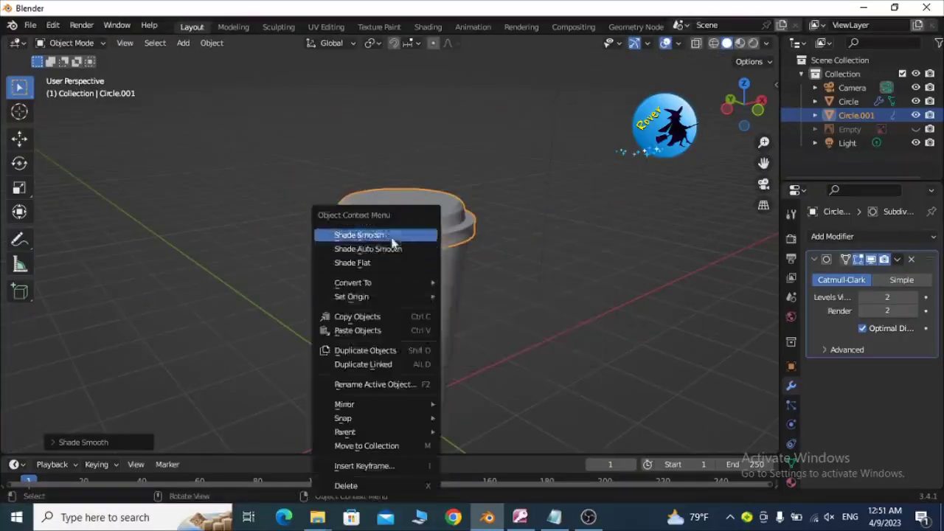
click(398, 247)
click(414, 301)
right_click(413, 300)
click(398, 250)
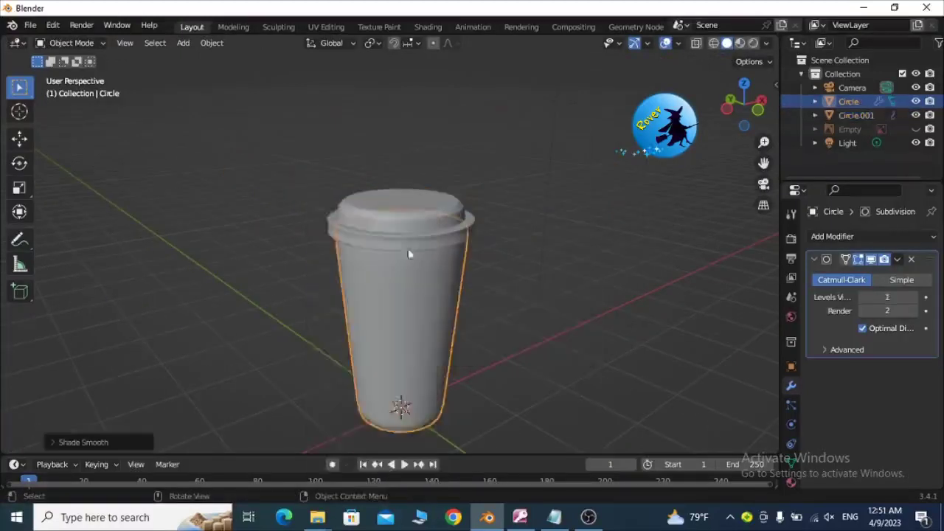
mouse_move(447, 293)
middle_down()
mouse_move(447, 240)
mouse_move(451, 326)
middle_up()
key(KP_1)
click(570, 276)
mouse_move(570, 276)
middle_down()
mouse_move(657, 323)
mouse_move(552, 238)
middle_up()
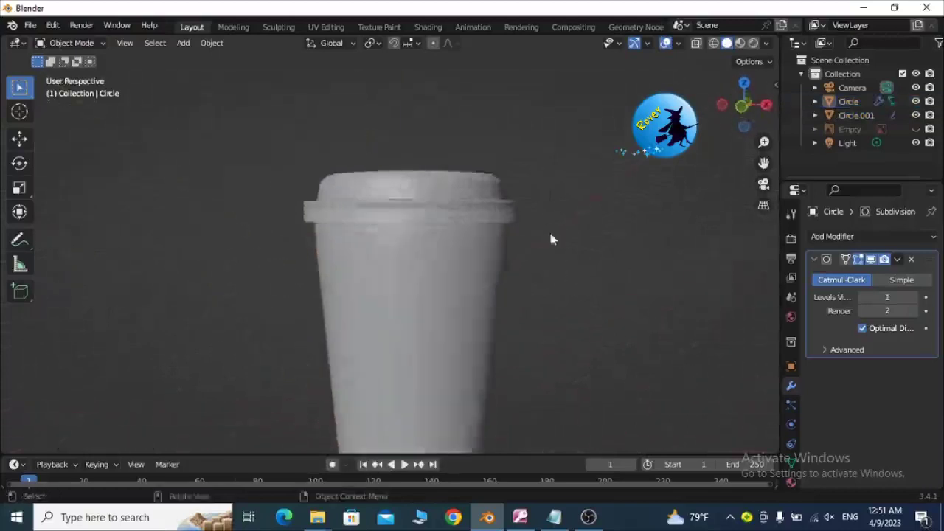
scroll(445, 237, up, 1)
mouse_move(445, 236)
middle_down()
mouse_move(409, 329)
mouse_move(476, 308)
mouse_move(464, 263)
middle_up()
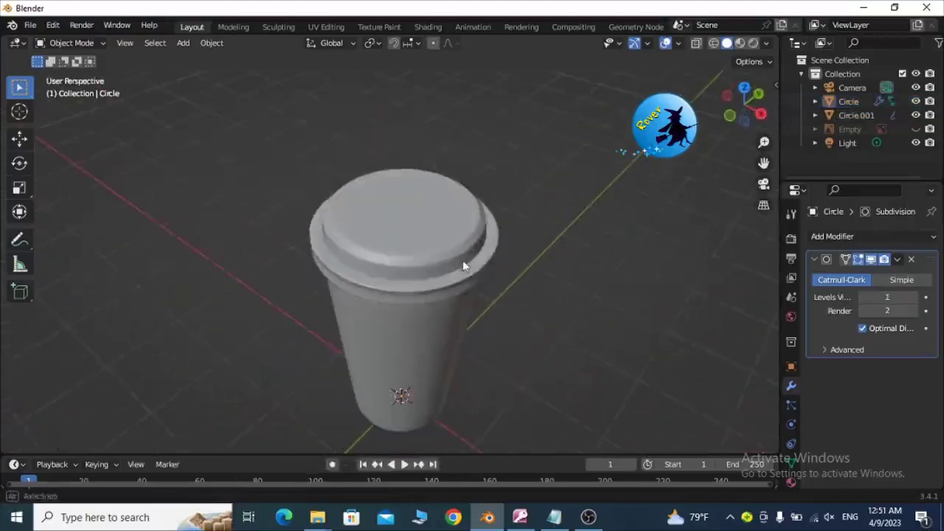
Step: Extrude the lid's top face in place in face select mode
click(402, 207)
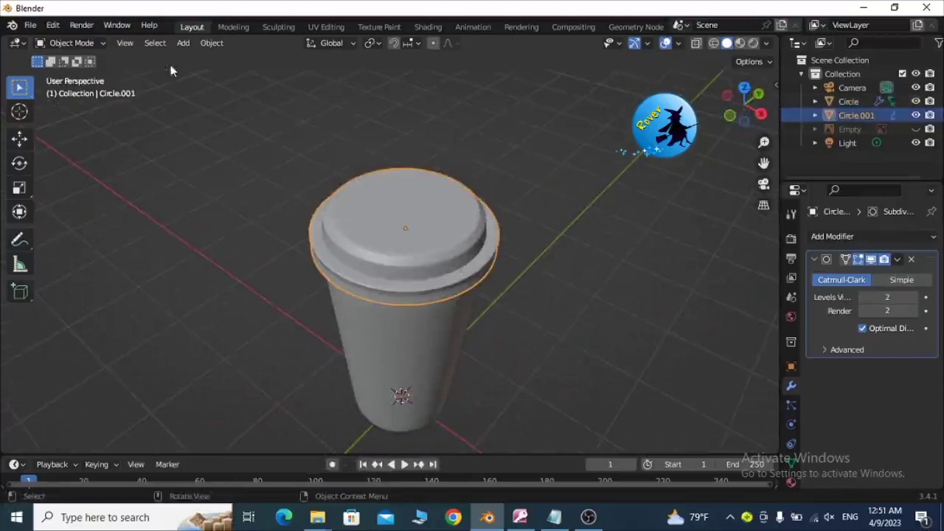
click(103, 43)
click(74, 72)
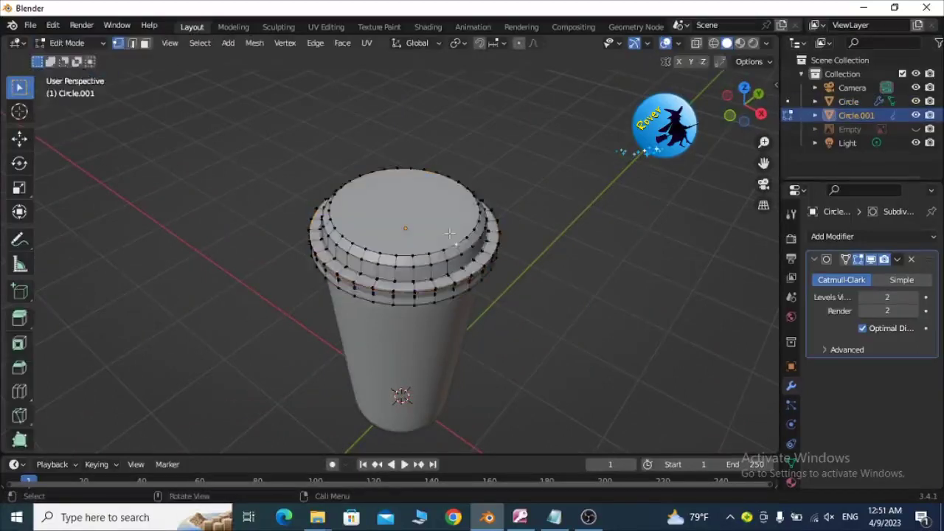
click(145, 43)
click(410, 211)
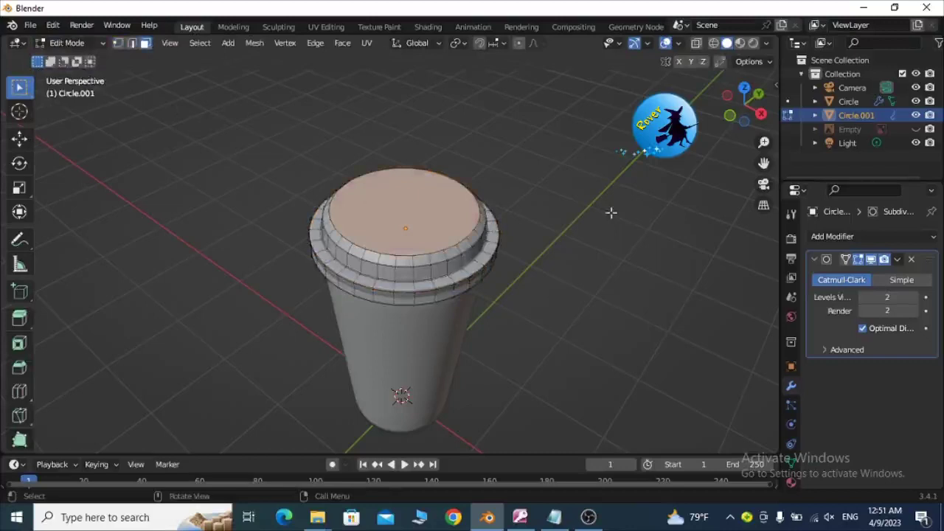
key(e)
right_click(605, 210)
Step: Inset the cup body's bottom face twice, about 0.025 m, to firm the base edge
middle_drag(612, 231, 561, 102)
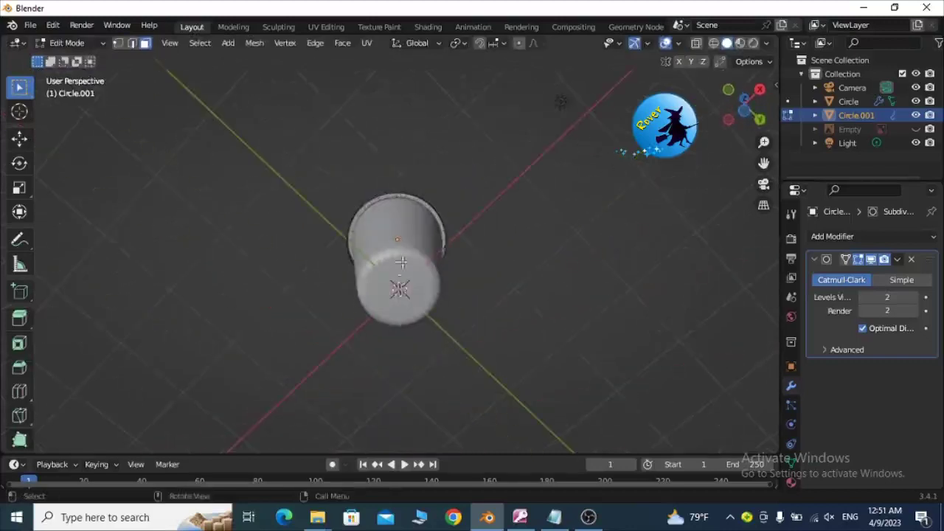
middle_drag(560, 101, 405, 292)
key(Tab)
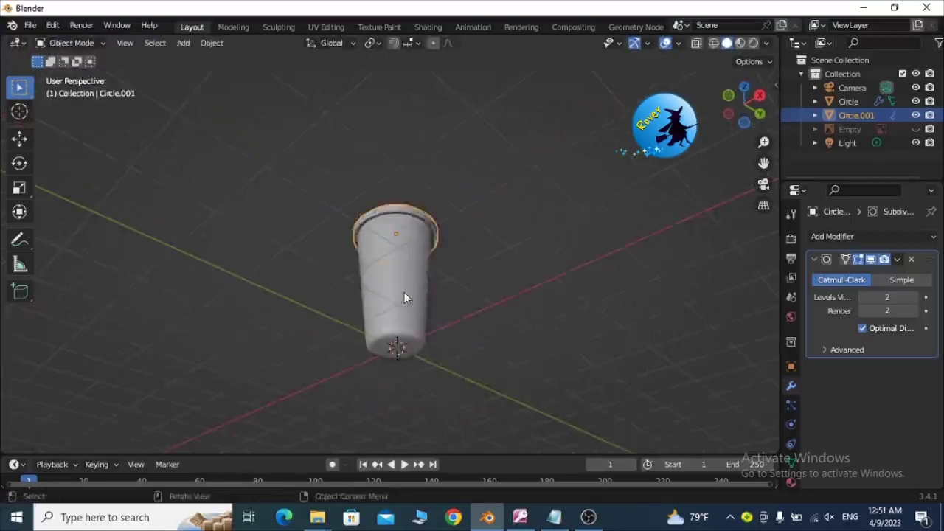
click(433, 268)
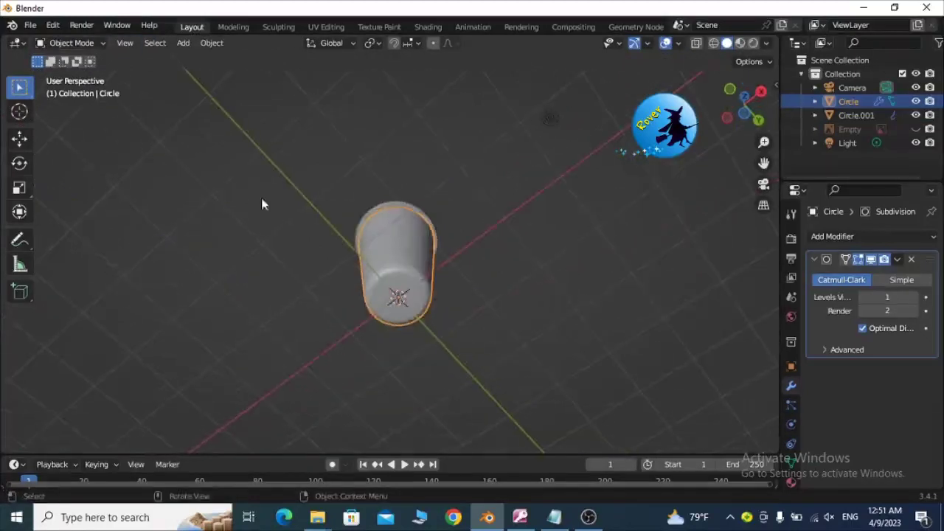
key(Tab)
click(396, 295)
scroll(486, 301, up, 3)
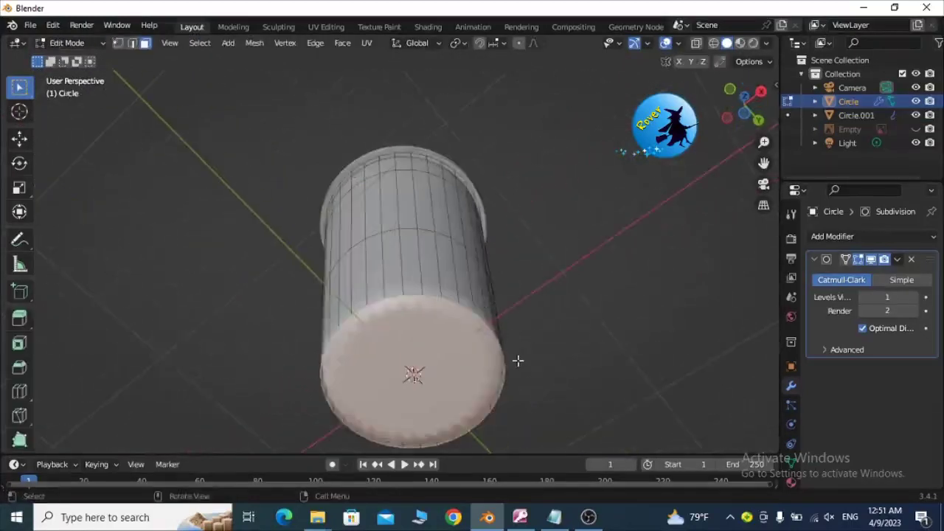
key(i)
click(521, 358)
key(i)
click(590, 345)
click(591, 345)
middle_drag(583, 359, 509, 101)
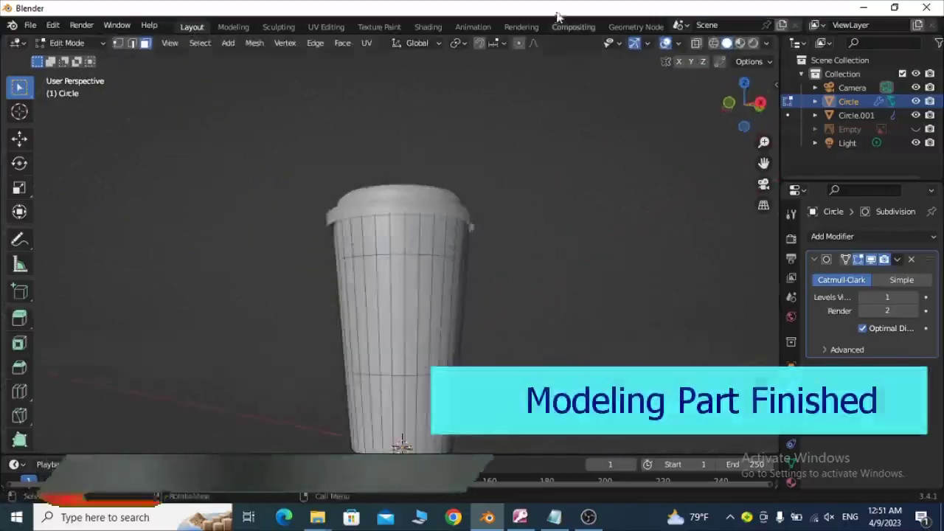
Step: Return the cup body to object mode, deselect, and orbit around the finished lidded cup
scroll(474, 165, down, 2)
middle_drag(474, 165, 475, 185)
key(Tab)
mouse_move(479, 236)
middle_down()
mouse_move(359, 295)
mouse_move(415, 289)
middle_up()
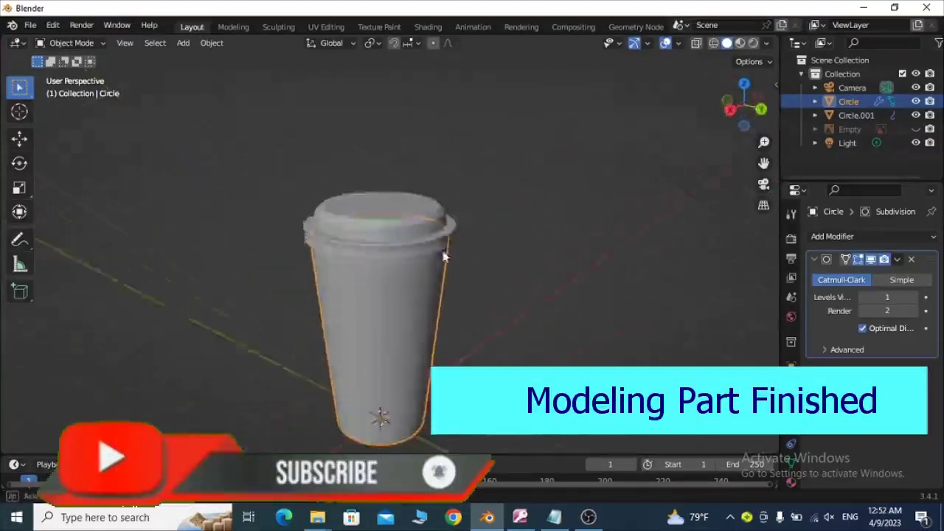
scroll(414, 289, down, 2)
click(540, 276)
middle_drag(540, 276, 511, 271)
scroll(511, 271, up, 3)
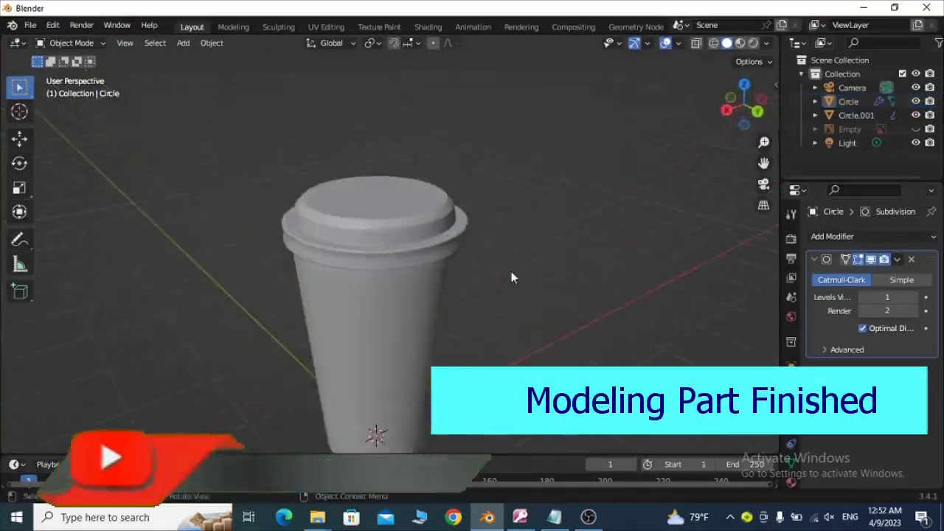